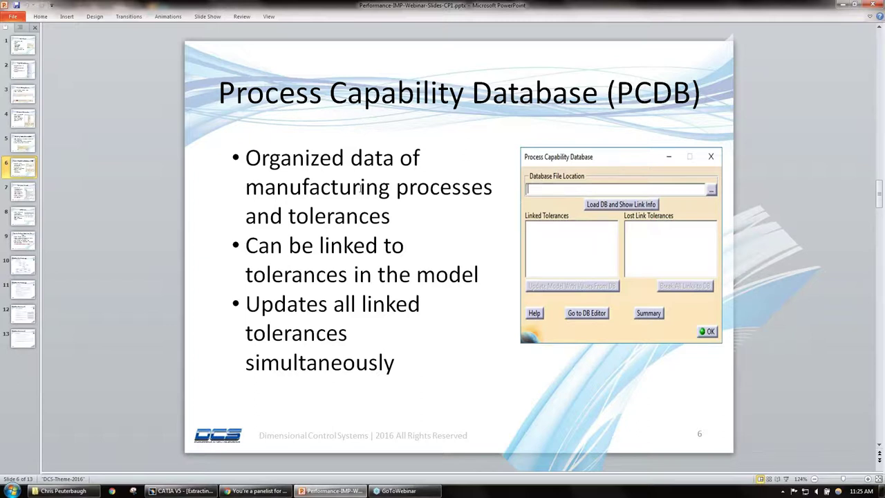
Bring up the AFT_FUSE_ASSY assembly, orbit it, and expand Left_Stabilizer_1 to list Rib2_LH_1's tolerances.
left_click(842, 6)
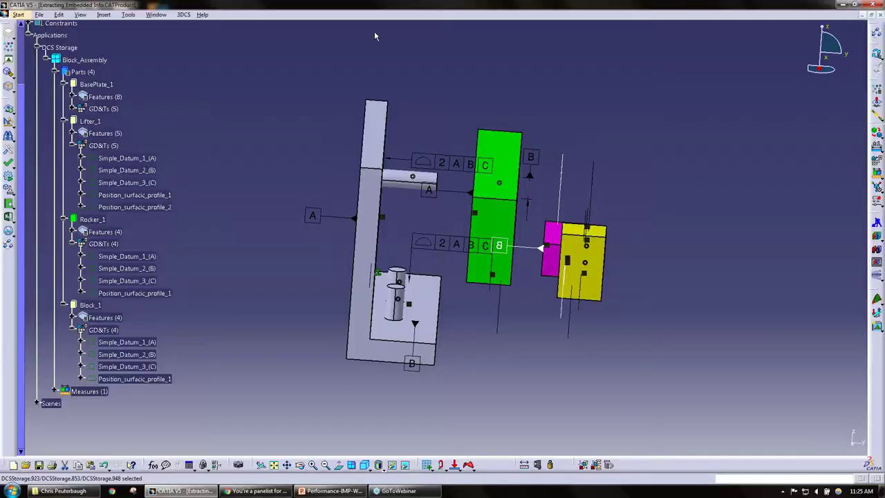
left_click(154, 15)
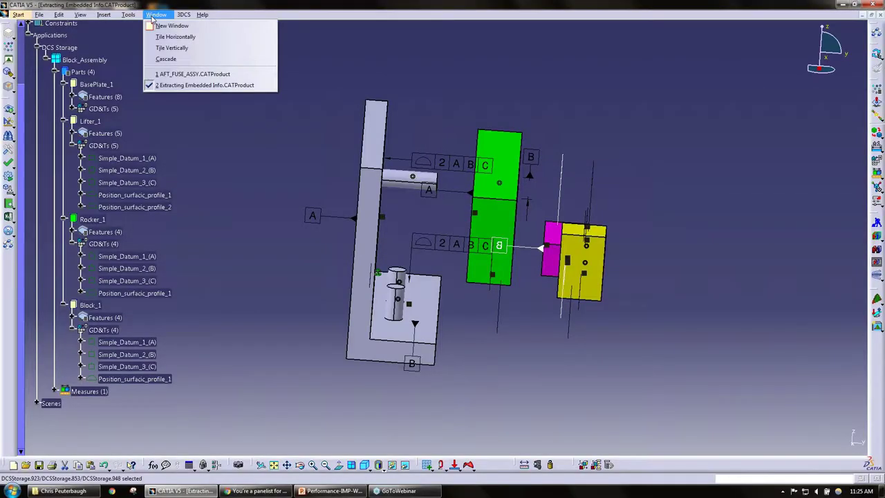
left_click(213, 75)
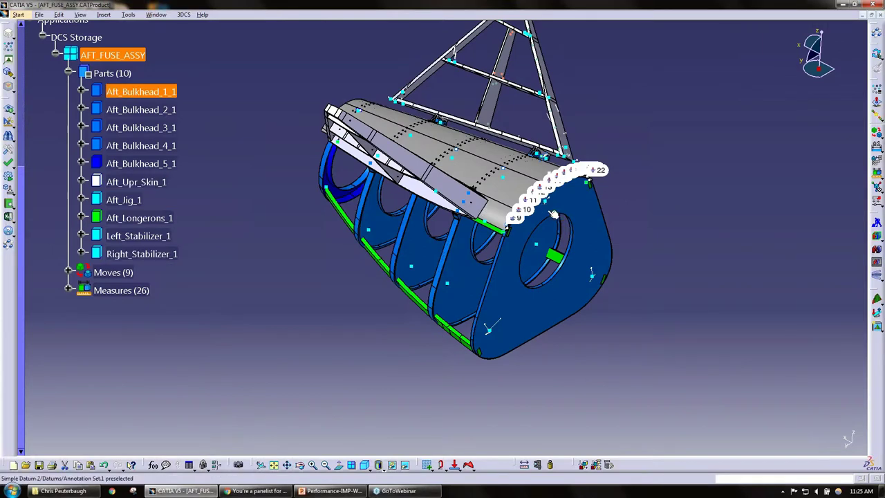
middle_click_drag(442, 262, 477, 267)
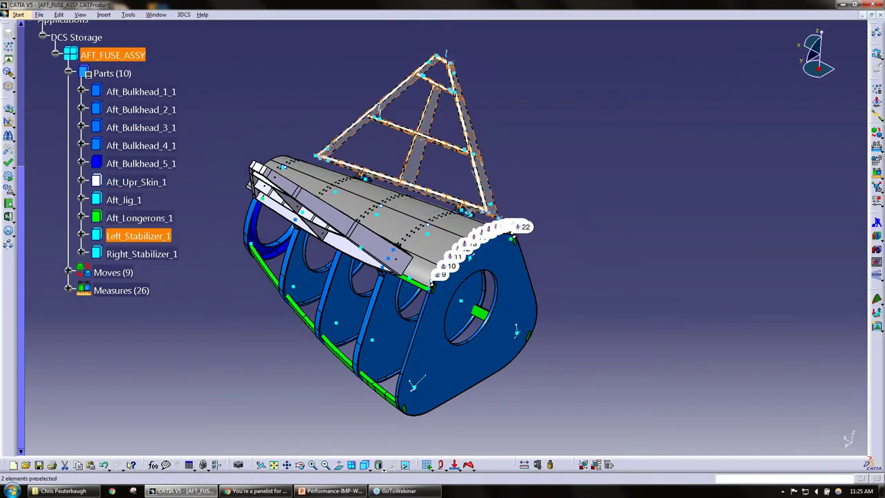
left_click(81, 237)
scroll(123, 291, "down", 1)
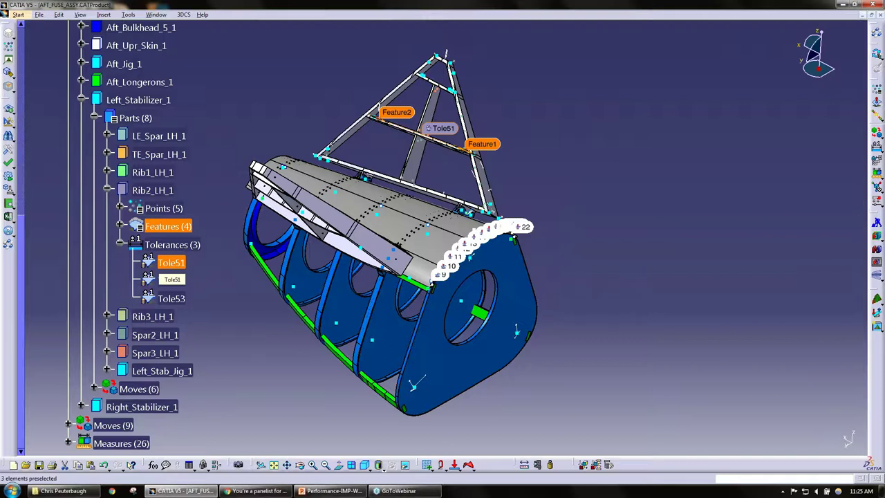
Open Tole51's tolerance dialog beside the model and look up its Aluminum_Machined_Surface link in the database table.
double_click(171, 263)
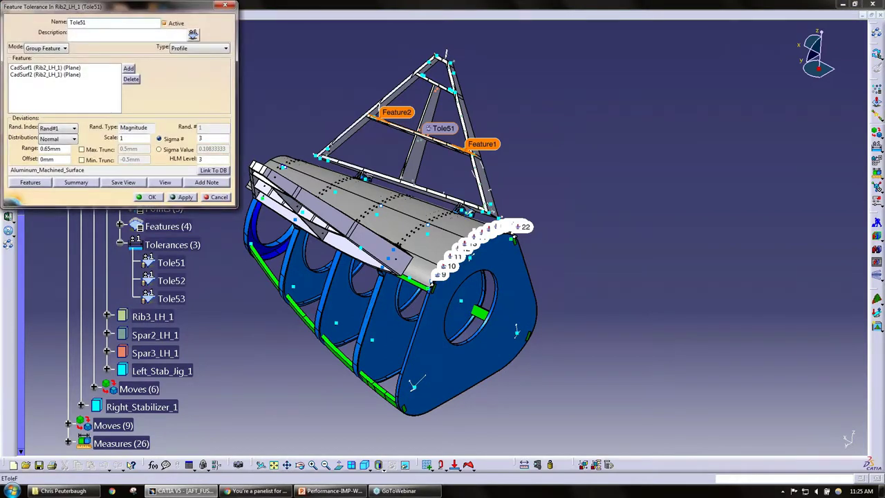
left_click_drag(113, 9, 631, 72)
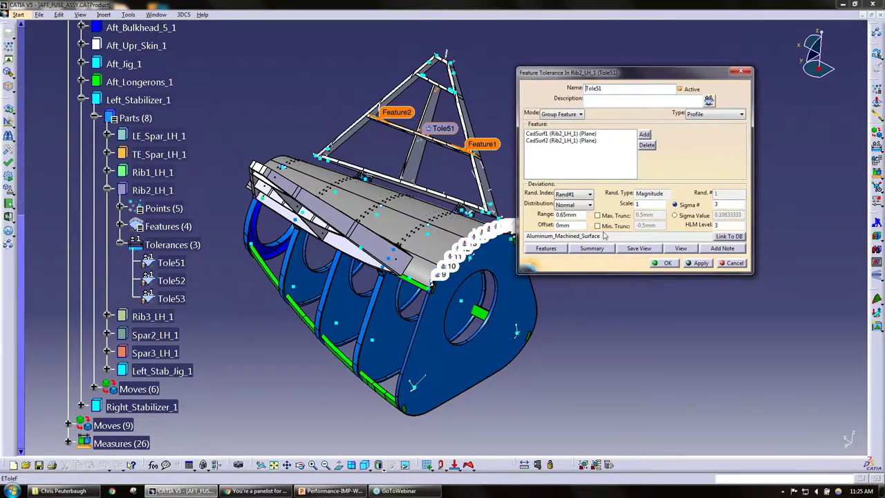
left_click_drag(604, 236, 525, 236)
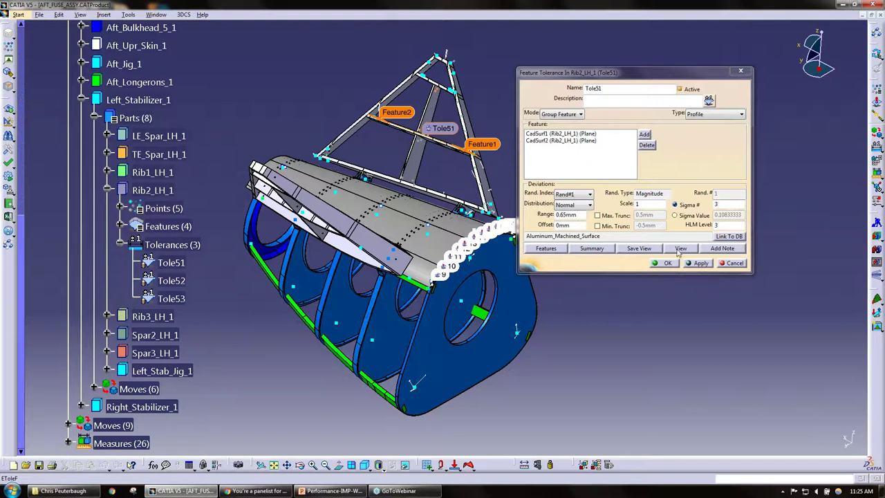
left_click(731, 237)
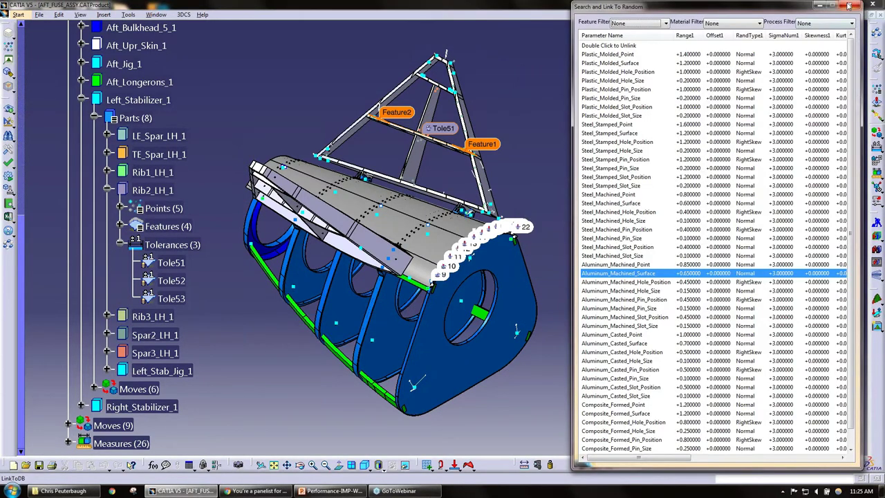
left_click(849, 6)
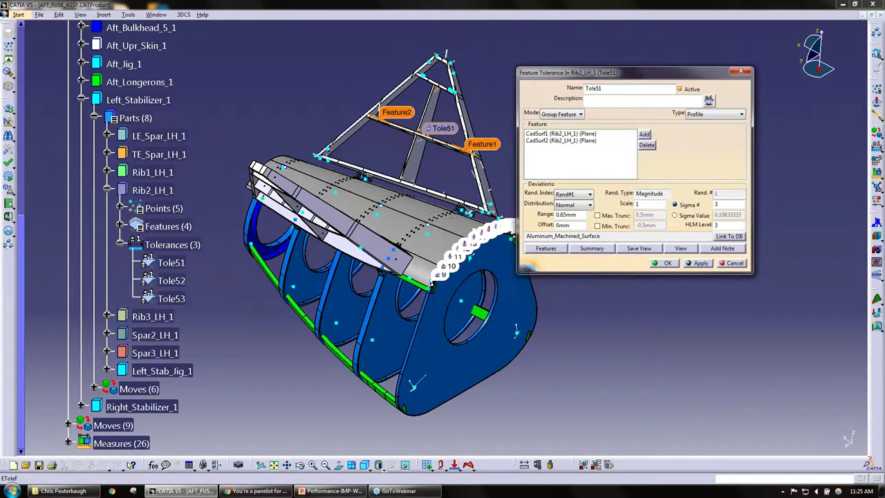
Clear the database table's feature filter and relink Tole51 to Steel_Machined_Surface.
left_click(731, 237)
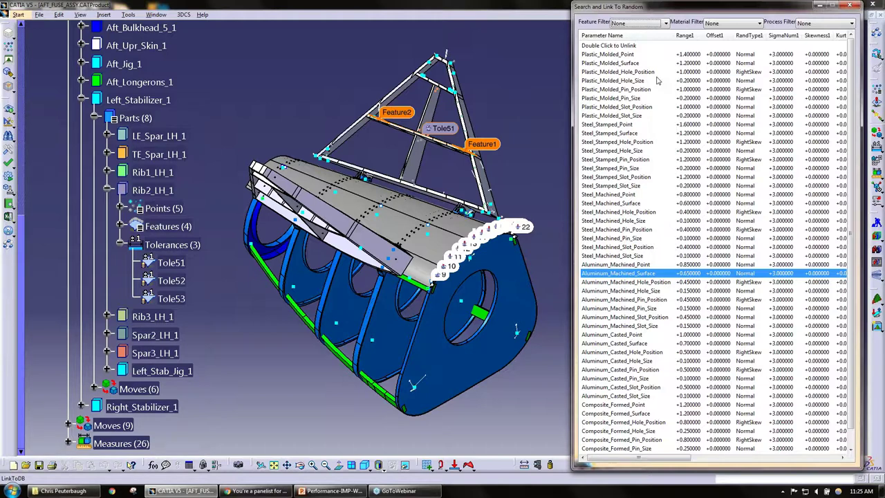
type("Slot")
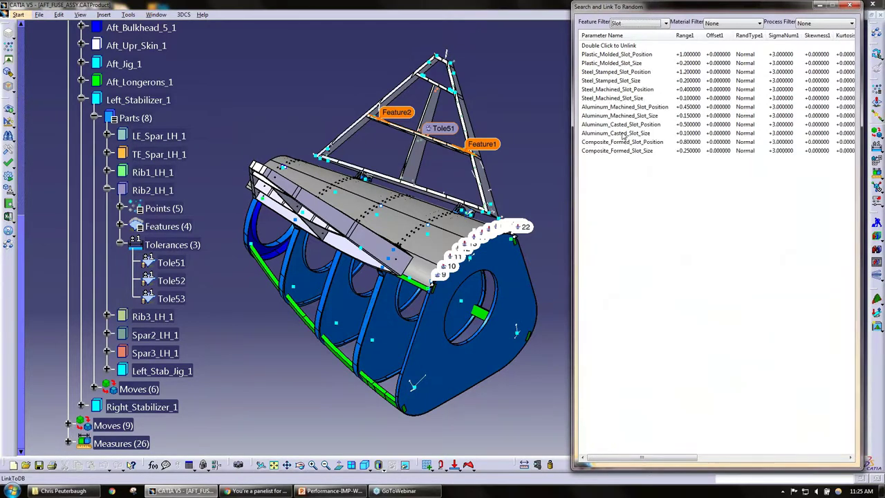
scroll(623, 135, "up", 4)
left_click(636, 24)
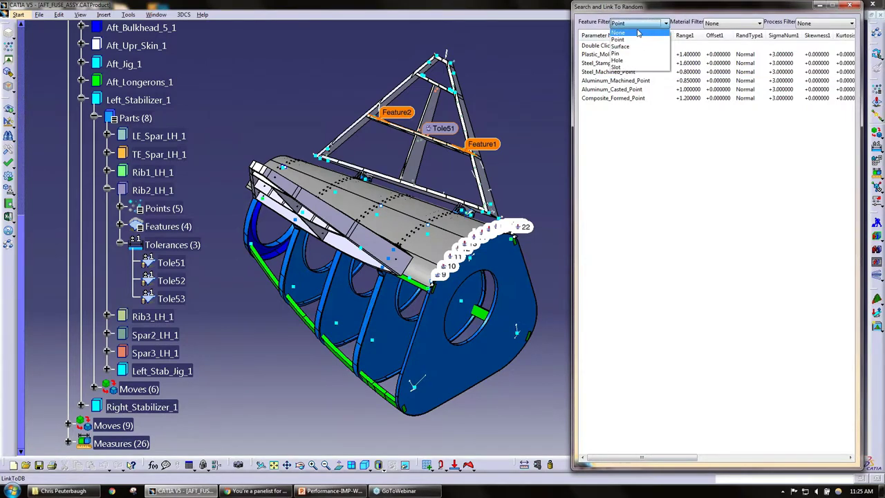
left_click(637, 33)
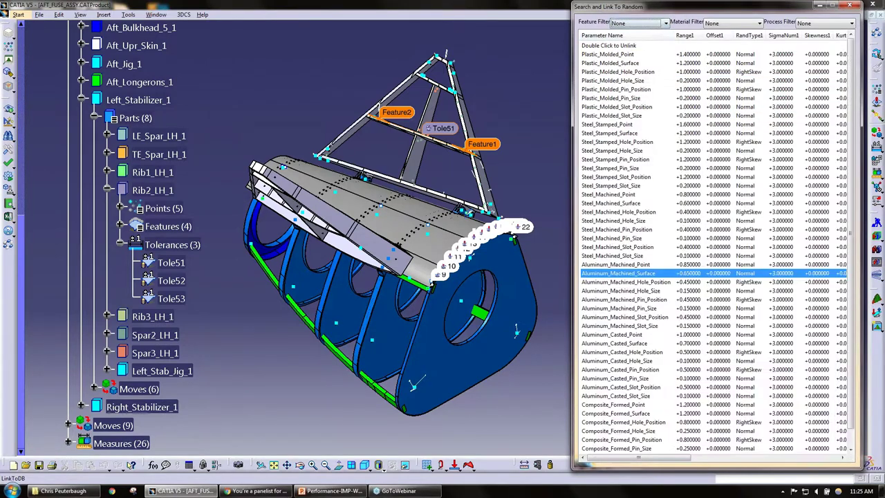
double_click(633, 205)
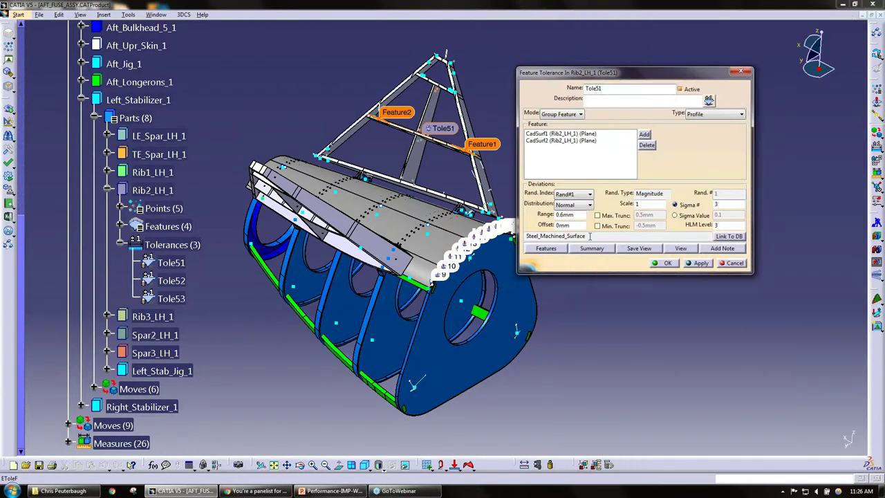
Check the new link's 0.6mm range and reopen the database table to verify it.
double_click(564, 235)
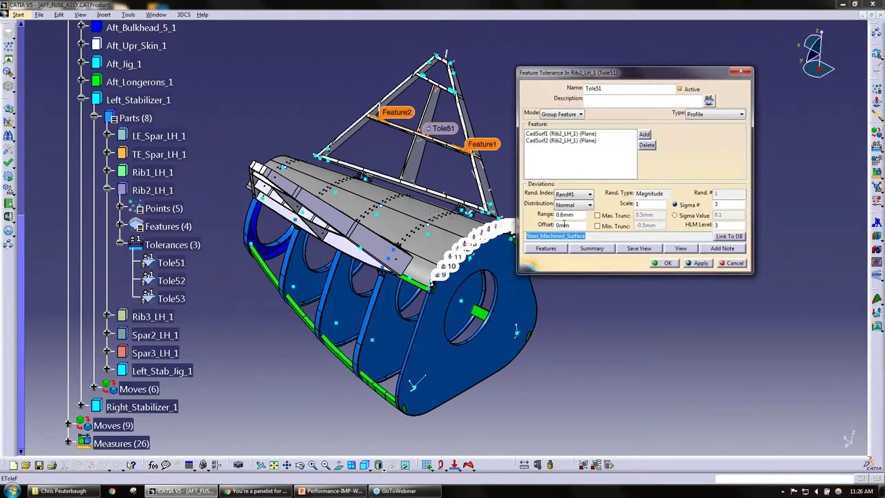
double_click(578, 215)
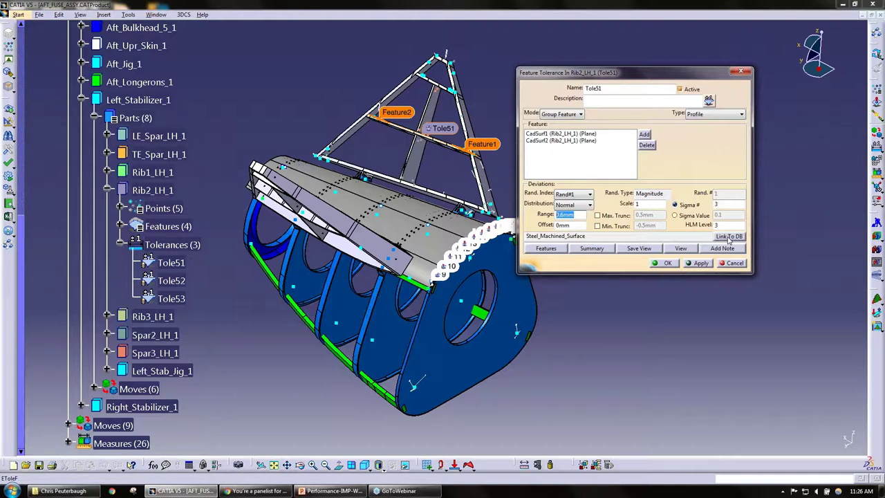
left_click(719, 237)
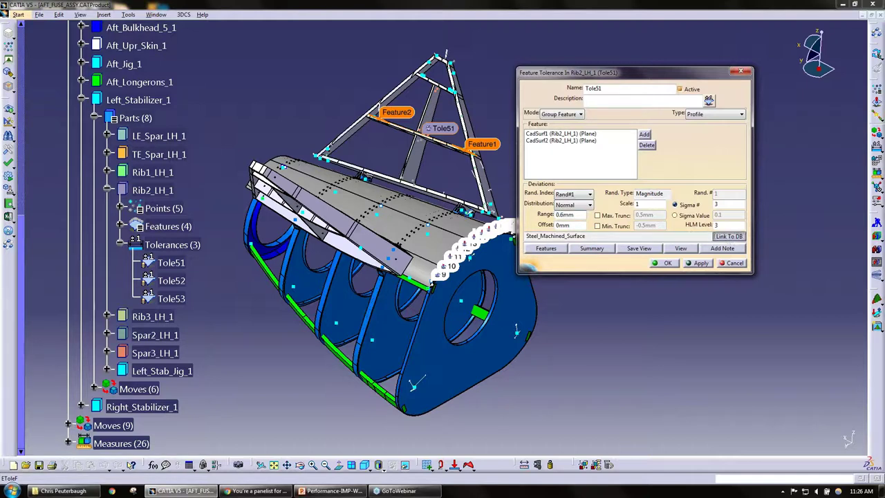
left_click(641, 24)
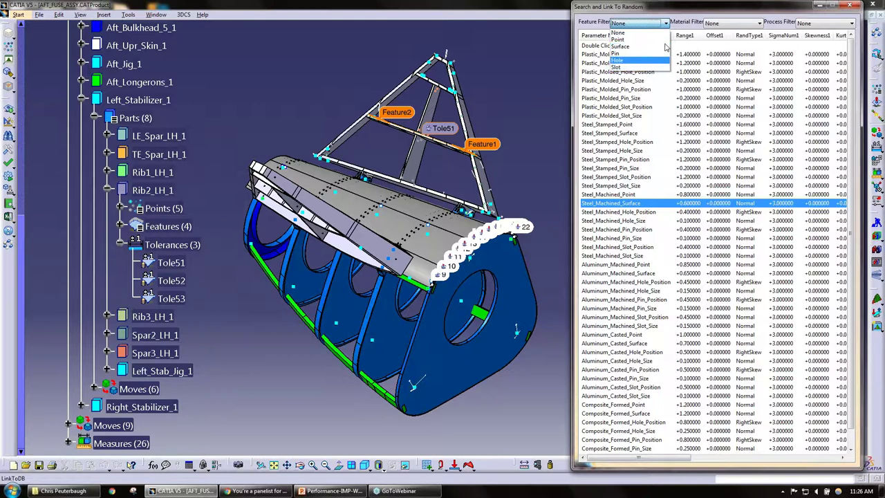
left_click(638, 203)
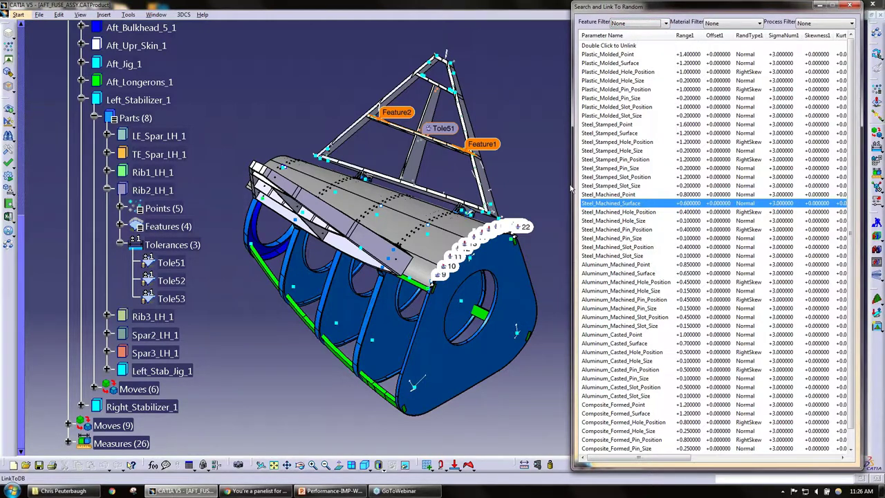
left_click_drag(571, 186, 441, 203)
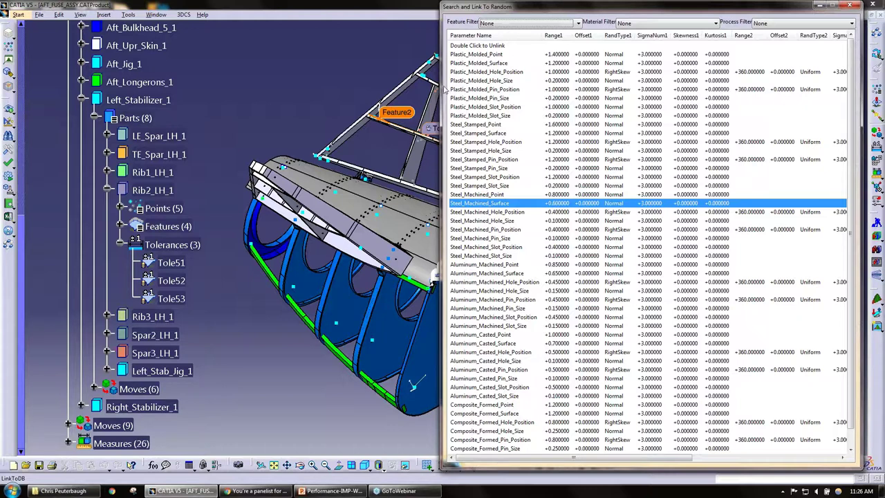
left_click_drag(443, 89, 557, 95)
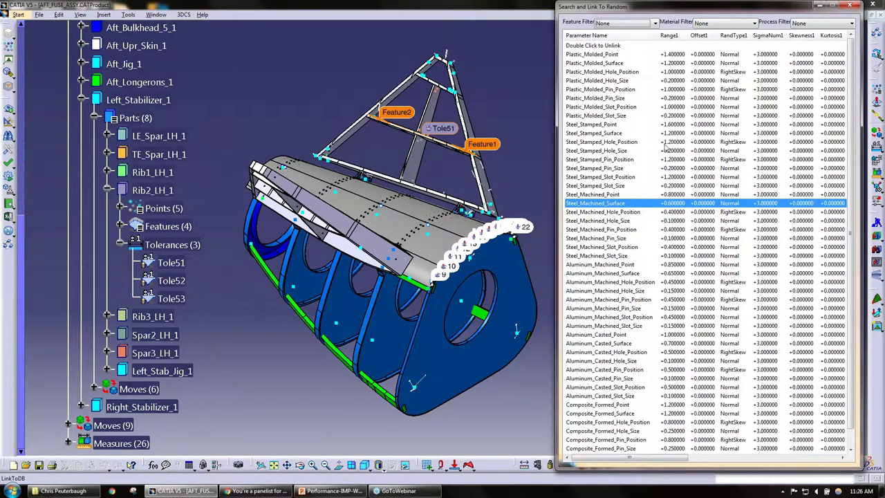
left_click(722, 24)
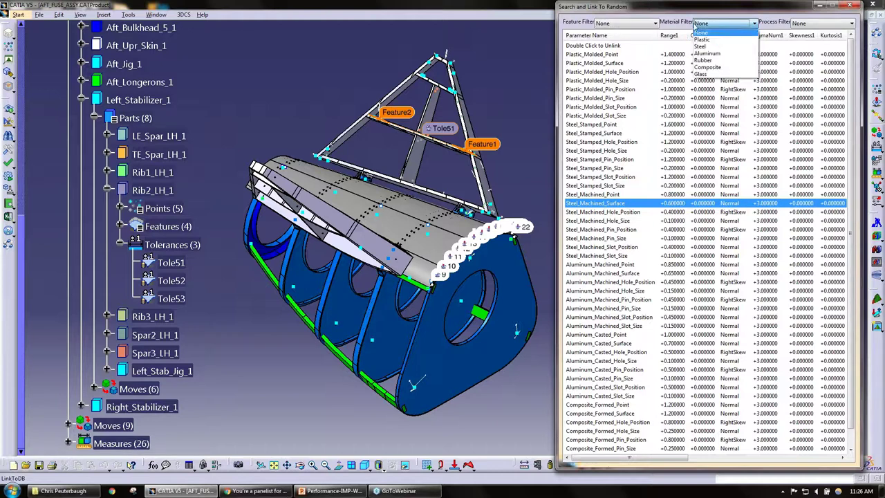
left_click(702, 32)
left_click(805, 28)
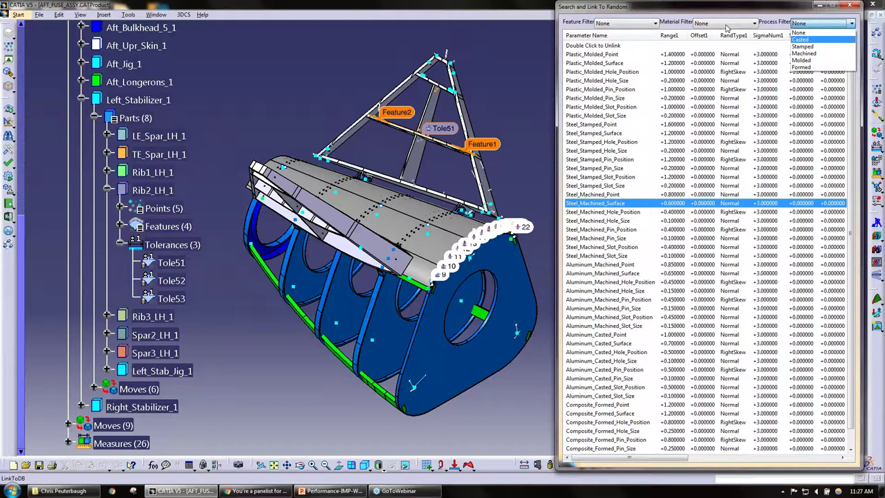
left_click(508, 6)
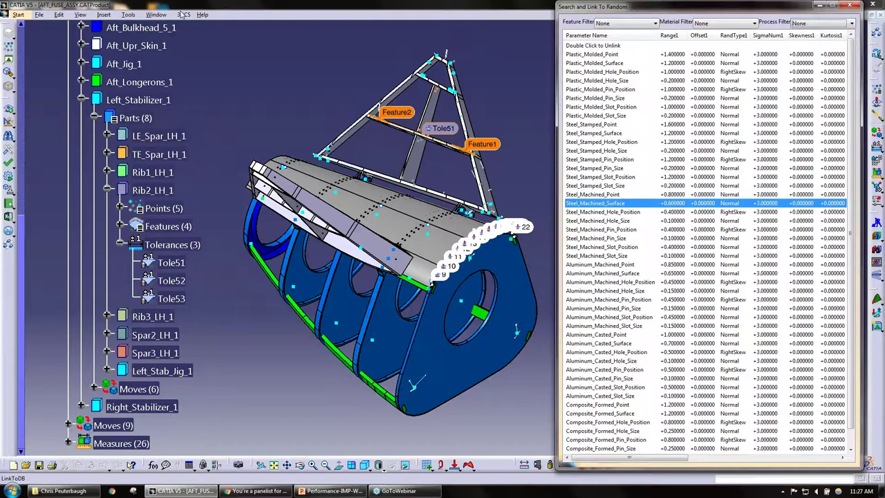
left_click(183, 15)
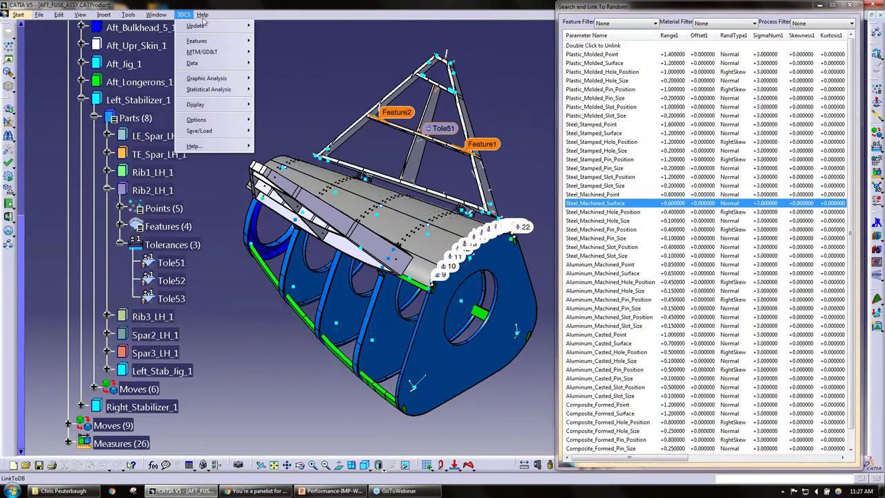
Open the Process Capability Database dialog beside the model and browse for a database file.
left_click(849, 7)
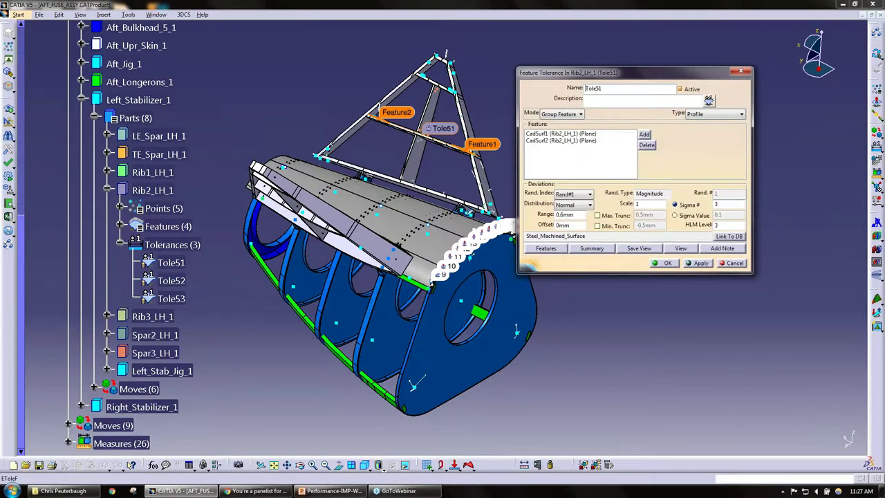
left_click(183, 14)
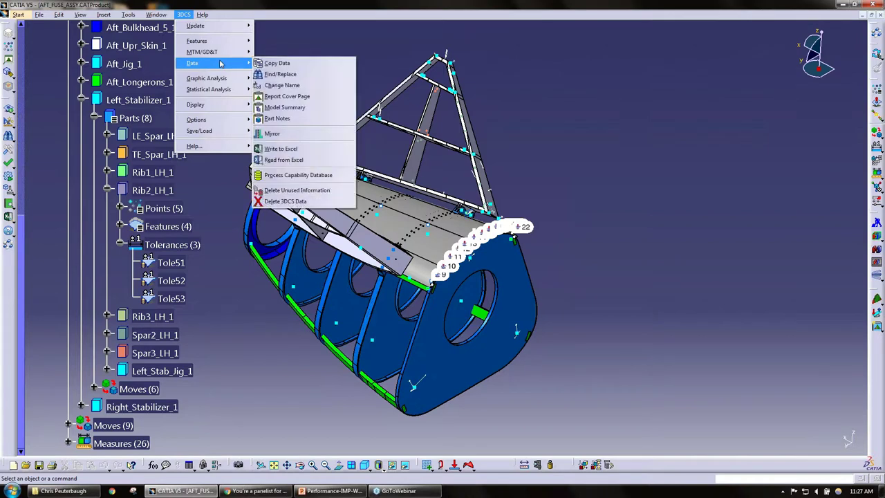
mouse_move(207, 63)
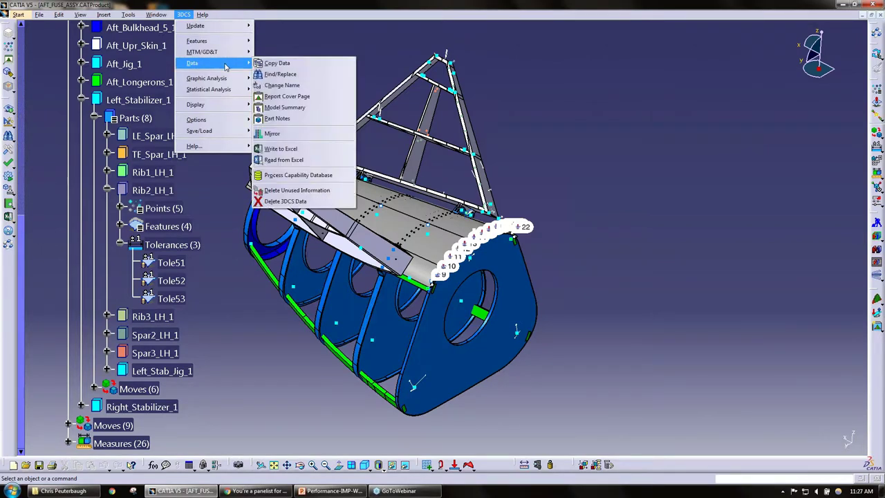
left_click(320, 176)
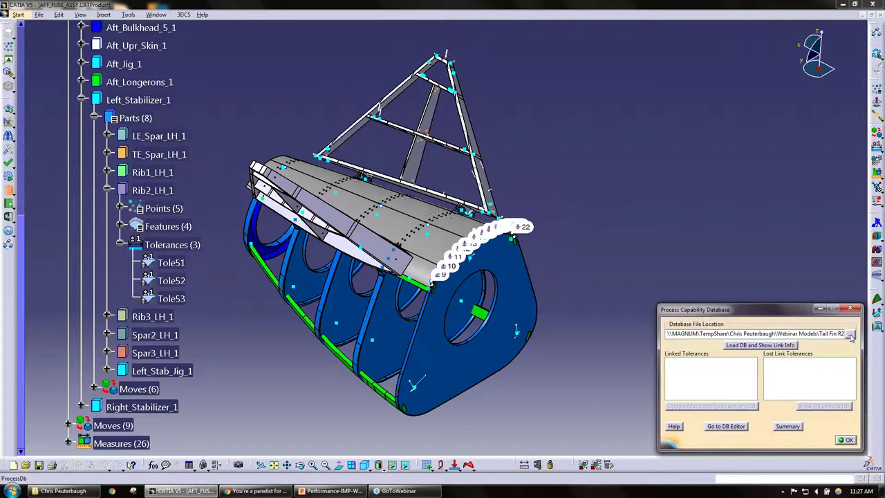
left_click_drag(695, 311, 826, 253)
left_click(795, 251)
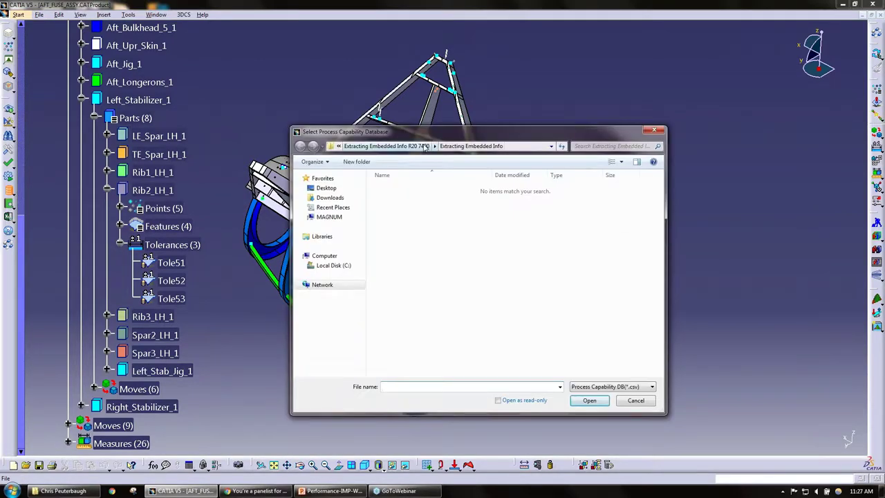
Navigate into the Tail Fin R20 7400 folder and open DCS_PCDB.csv in Excel.
left_click(381, 146)
left_click(379, 146)
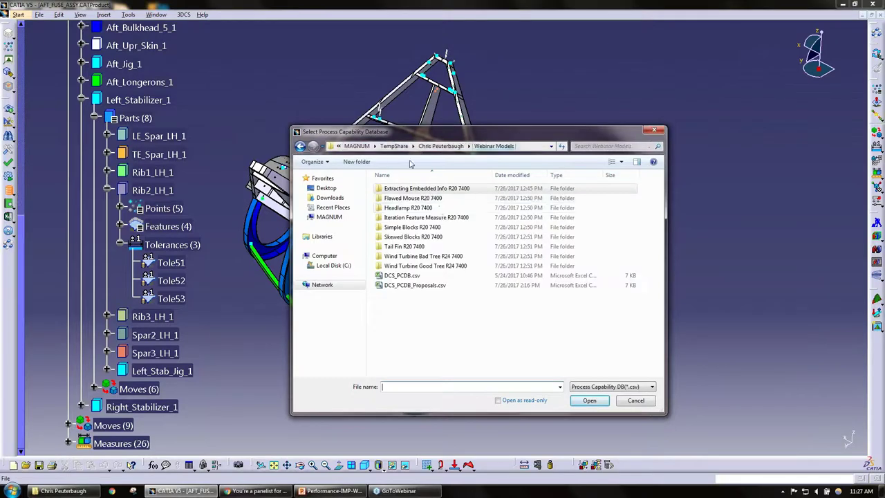
double_click(441, 247)
double_click(413, 189)
left_click(418, 190)
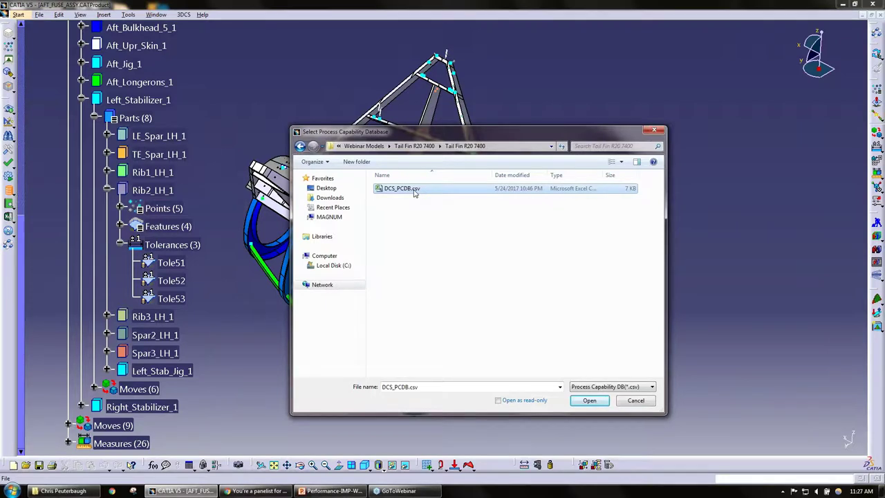
right_click(415, 194)
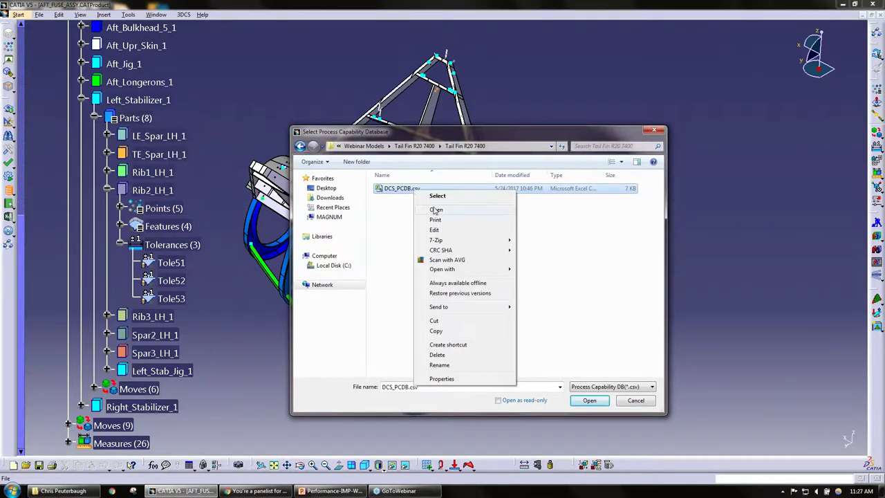
left_click(436, 210)
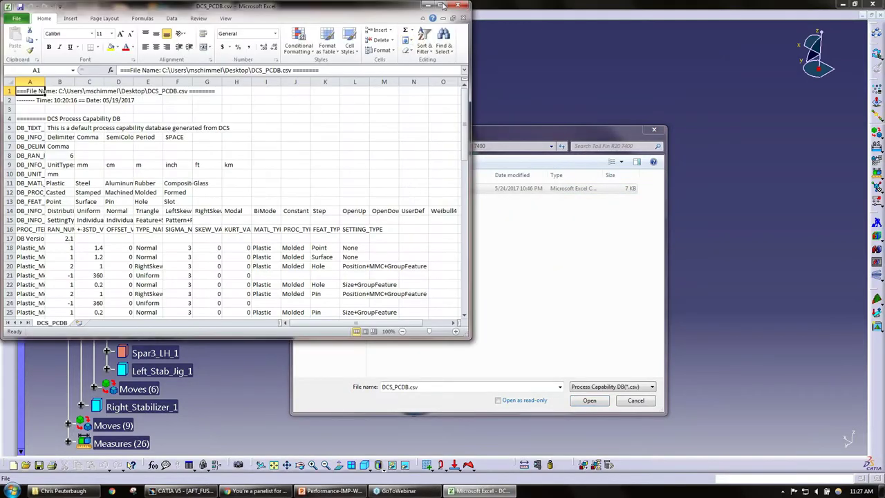
Maximize Excel, autofit columns A and B, then narrow them to a readable width.
left_click(440, 6)
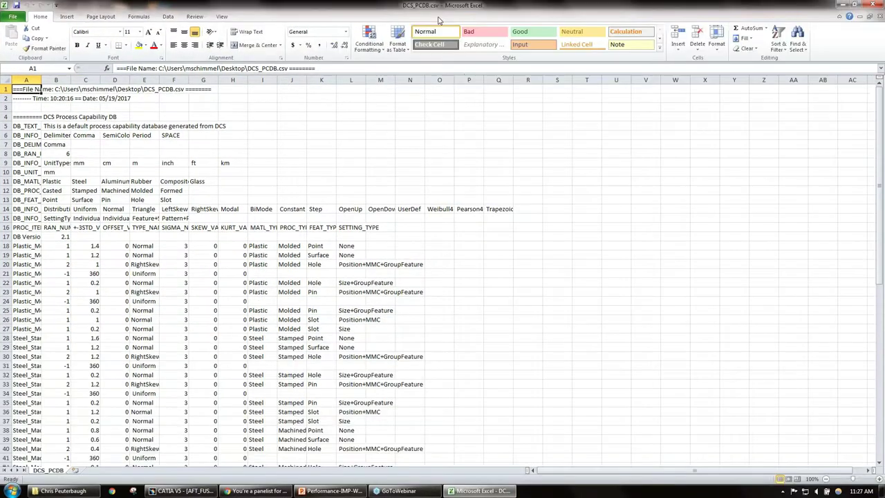
double_click(41, 80)
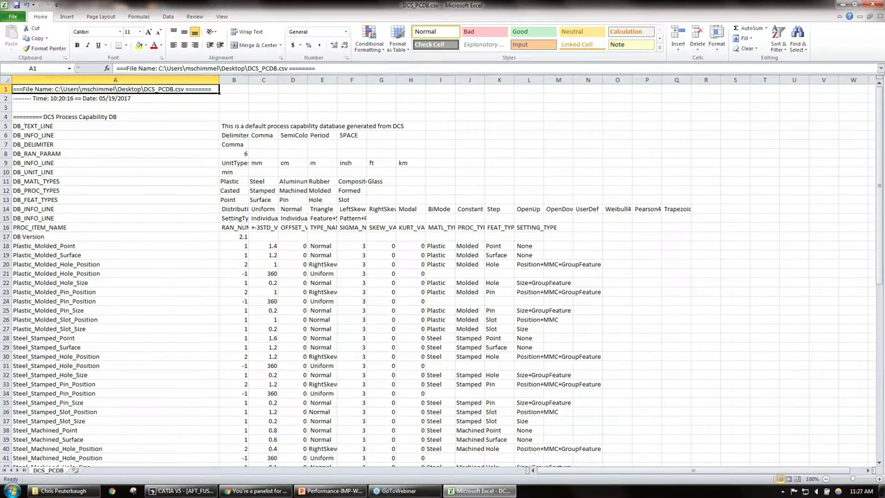
double_click(248, 80)
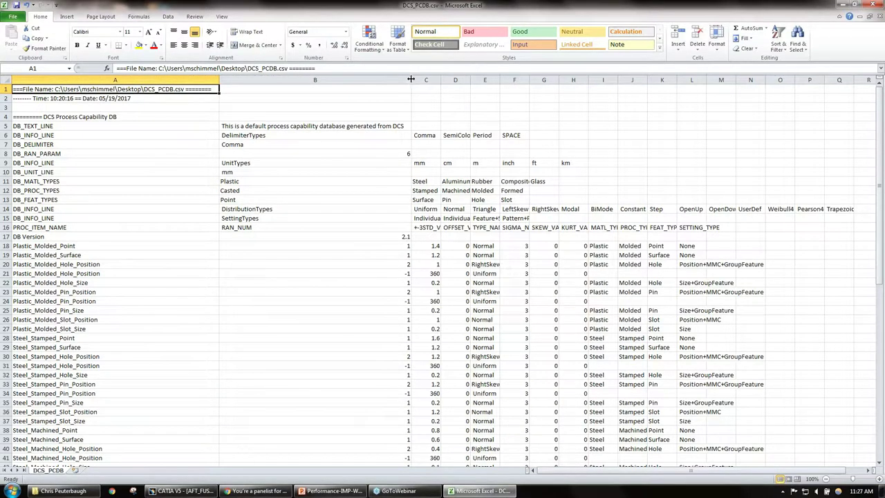
left_click_drag(410, 80, 315, 80)
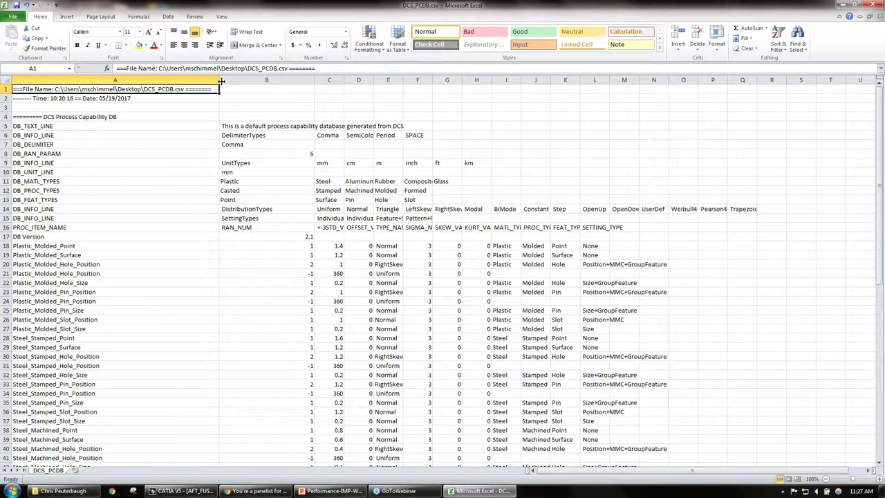
left_click_drag(221, 81, 173, 81)
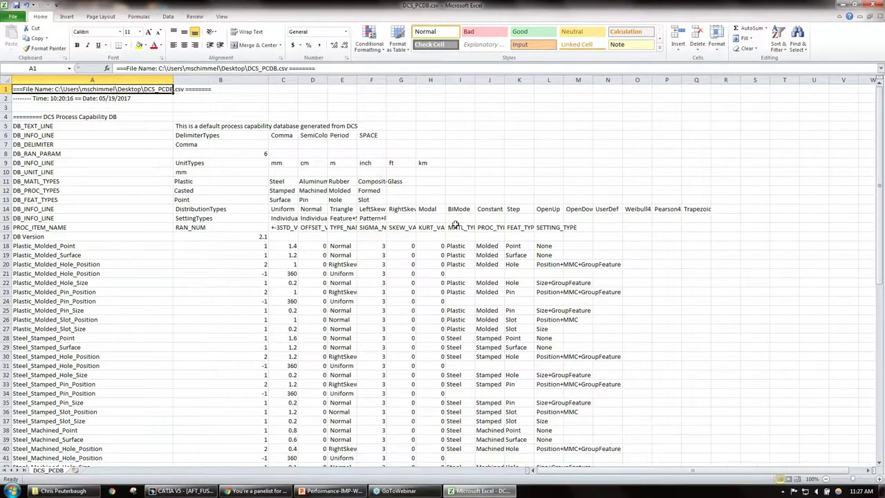
scroll(479, 201, "down", 2)
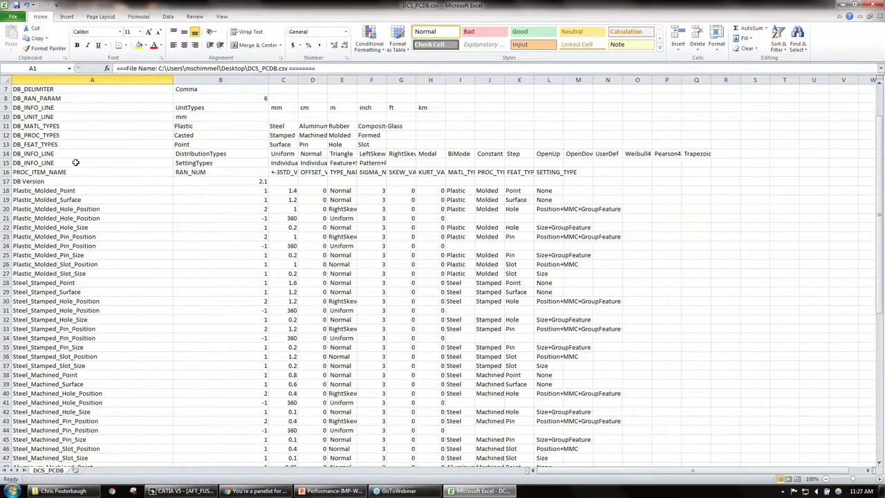
scroll(75, 163, "up", 2)
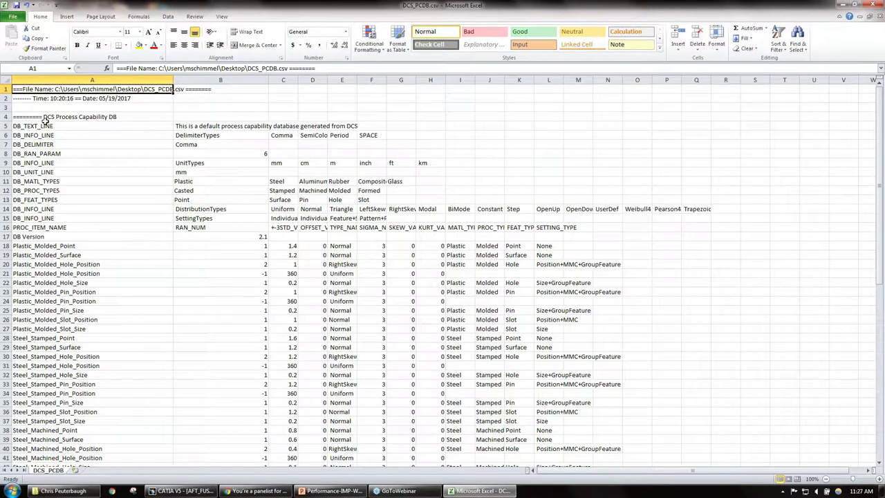
Highlight the header block A5:Q16, the item names A18:A36 and the RAN_NUM column.
left_click_drag(45, 123, 704, 222)
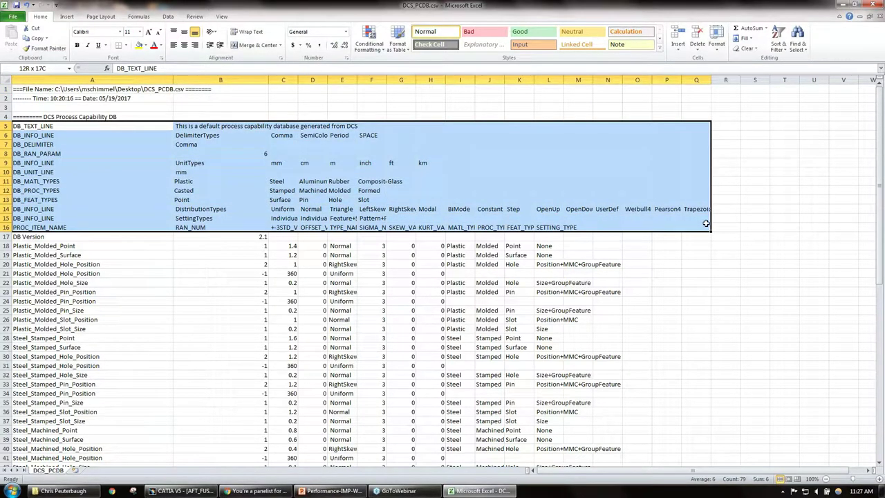
left_click(151, 255)
left_click_drag(99, 246, 99, 411)
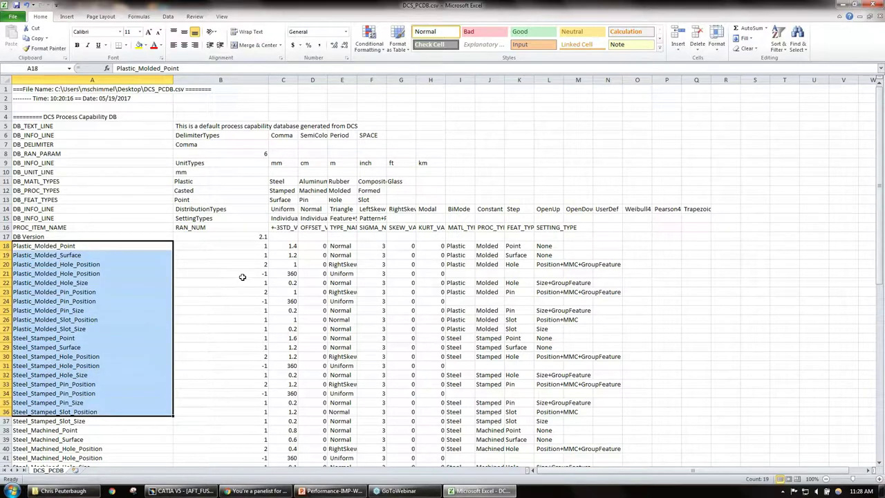
scroll(235, 252, "down", 1)
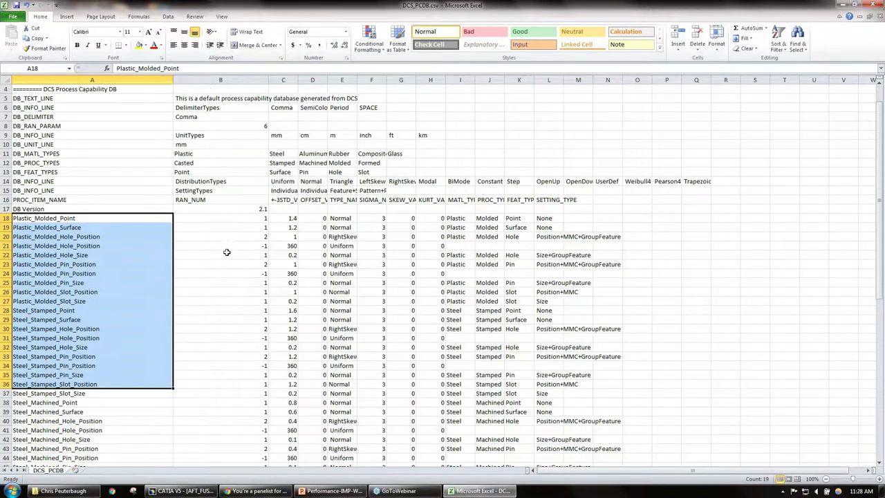
left_click(221, 201)
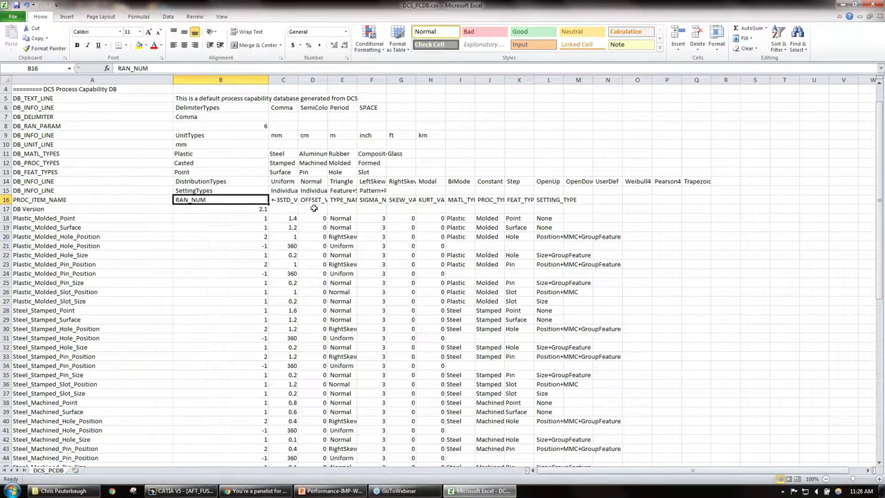
left_click_drag(315, 218, 314, 282)
scroll(176, 314, "down", 1)
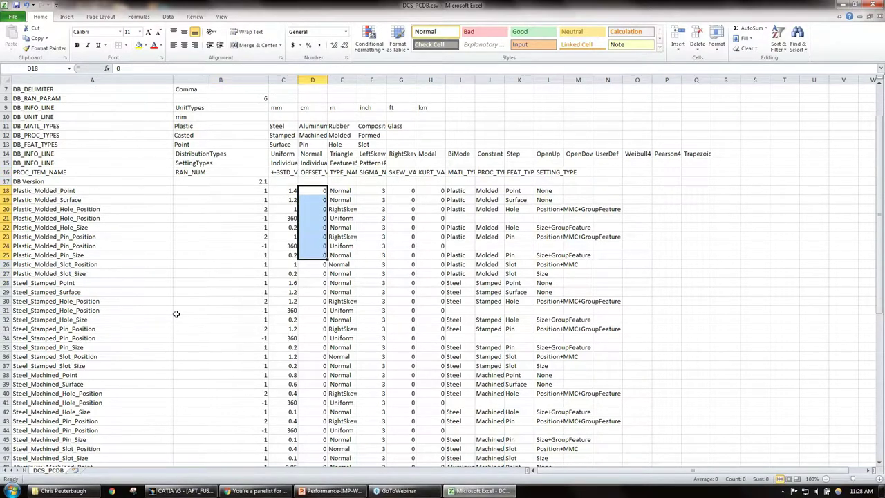
scroll(177, 305, "down", 3)
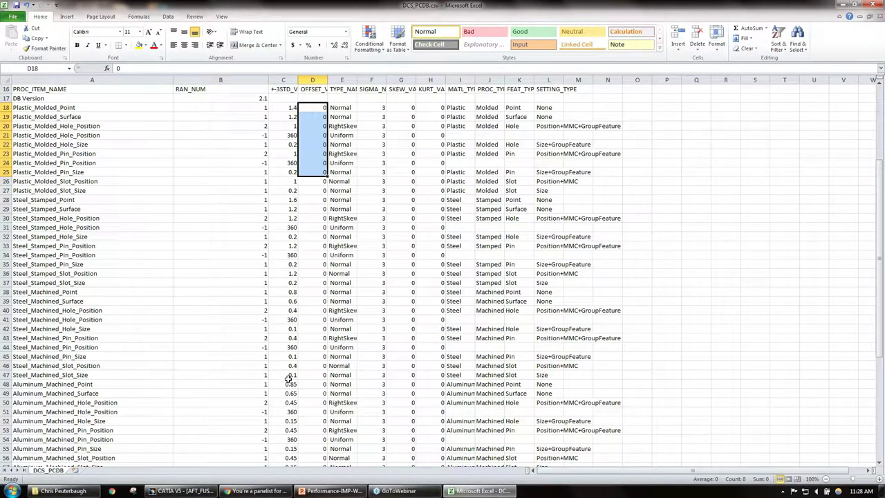
Enter 1 as the range for Aluminum_Machined_Point (C48) and Aluminum_Machined_Pin_Position (C53).
left_click(289, 382)
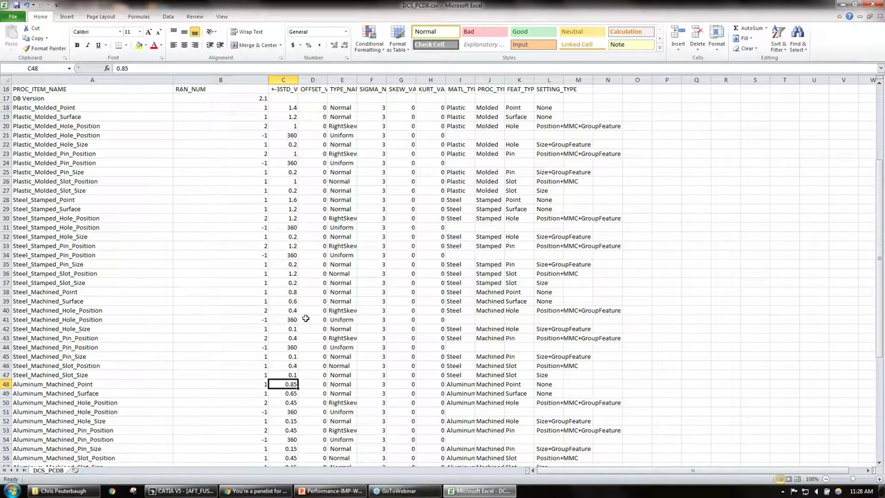
type("1")
left_click(291, 440)
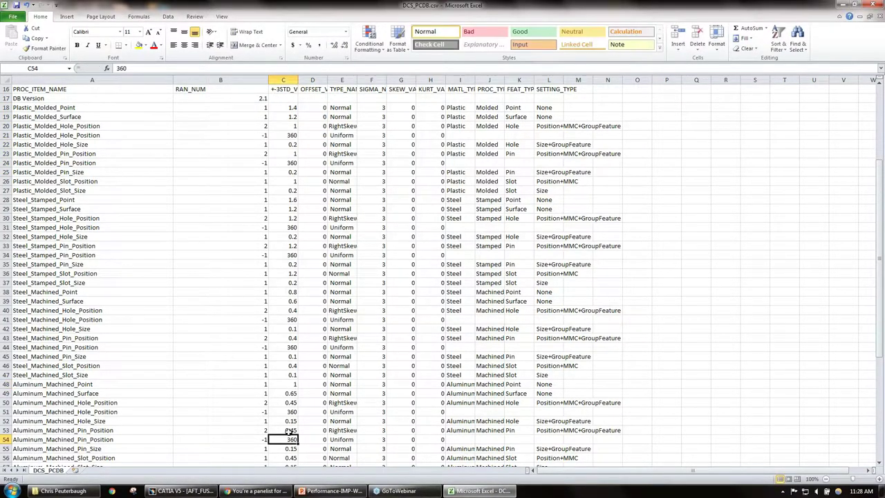
left_click(289, 429)
type("1")
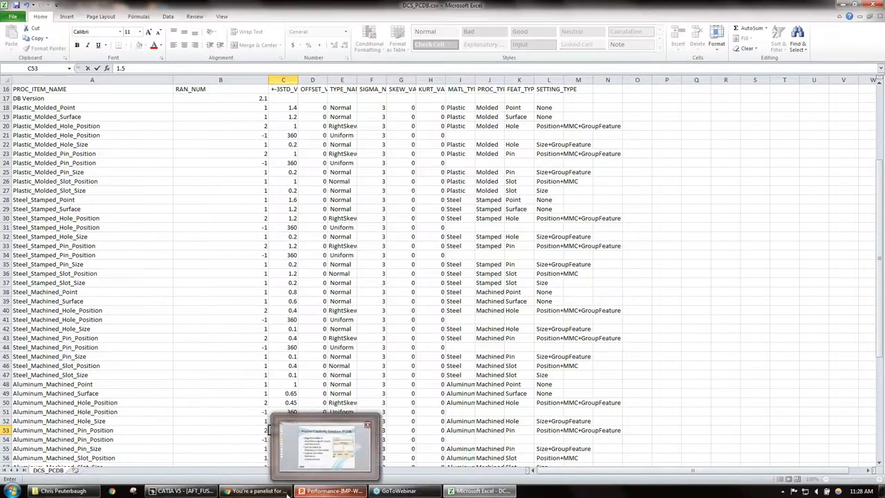
Load DCS_PCDB.csv as the capability database and update the three linked tolerances from it.
left_click(180, 491)
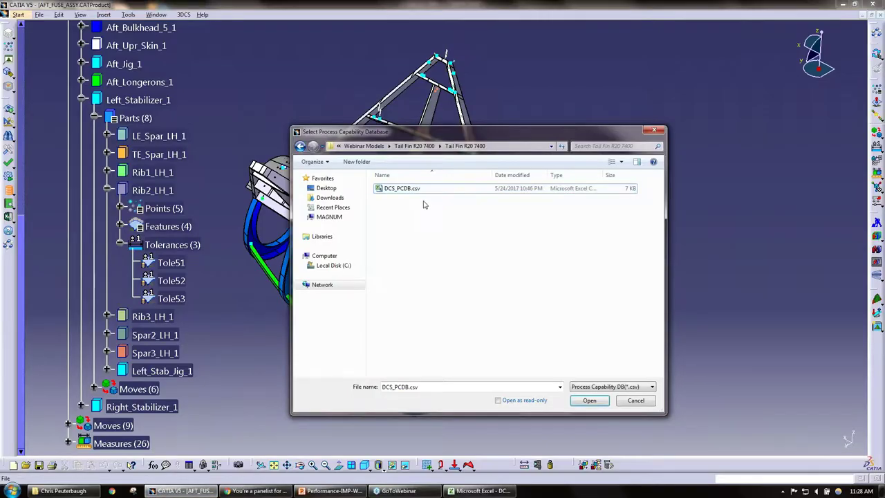
left_click(417, 189)
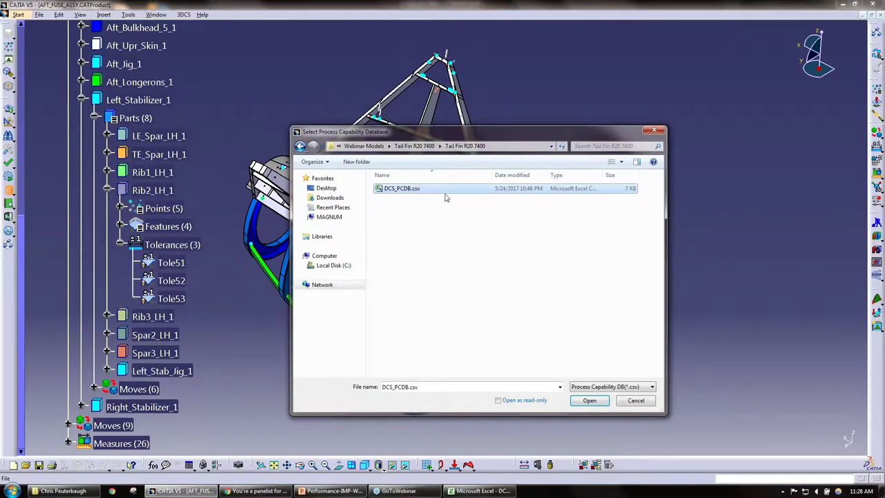
left_click(589, 400)
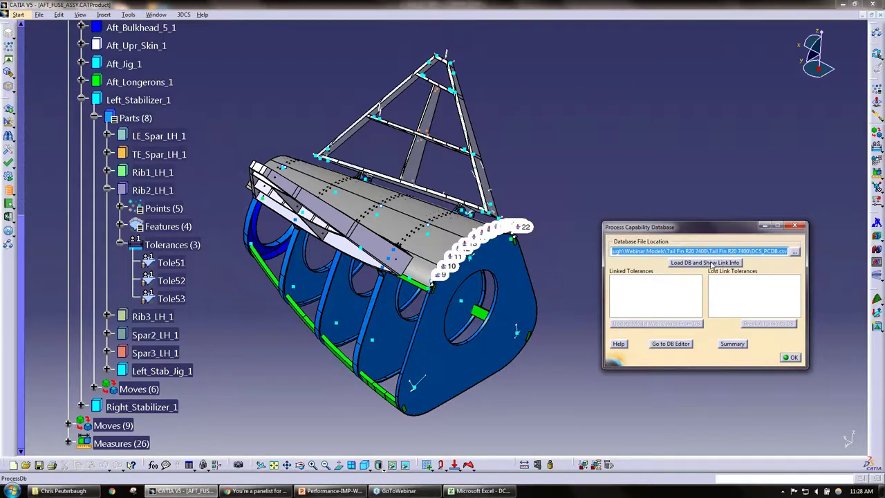
left_click(712, 263)
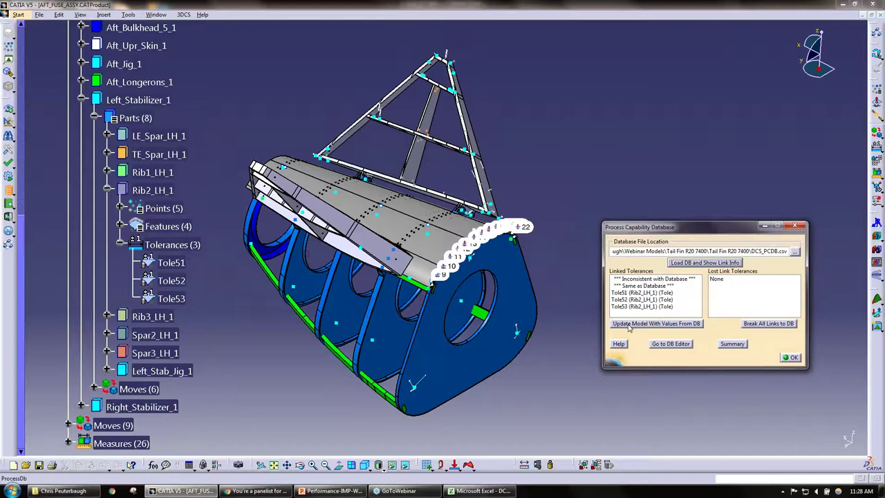
left_click(629, 327)
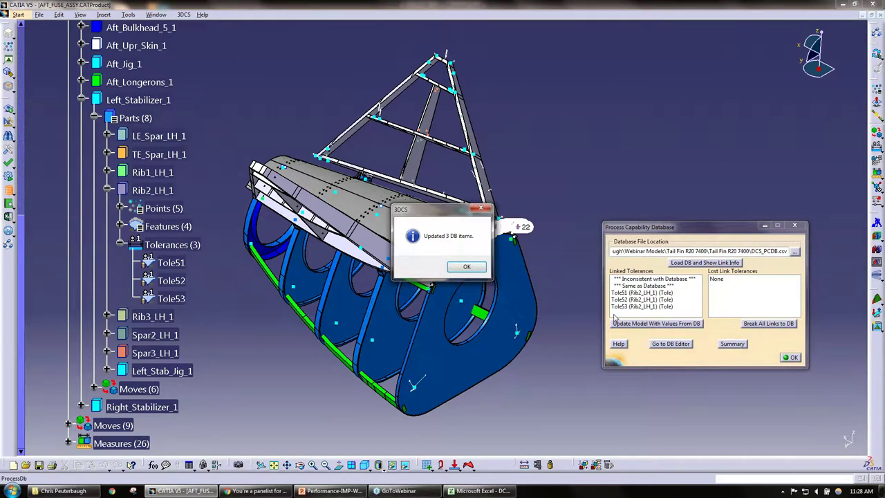
left_click(467, 267)
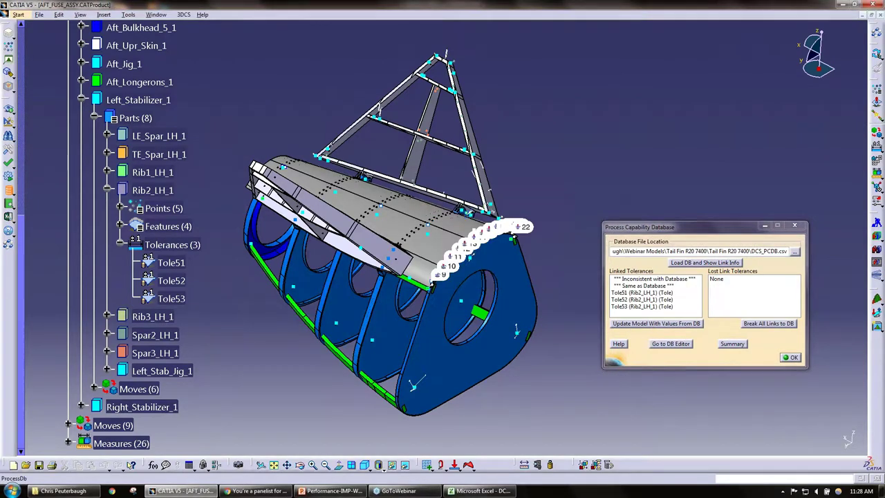
Open Tole51, select its 0.6mm range, and browse the database entries before confirming it.
left_click(789, 357)
double_click(170, 262)
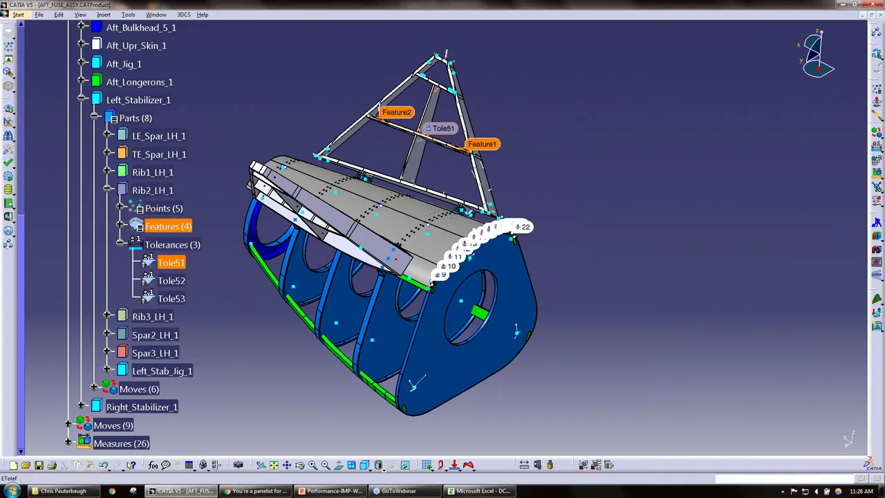
left_click(60, 149)
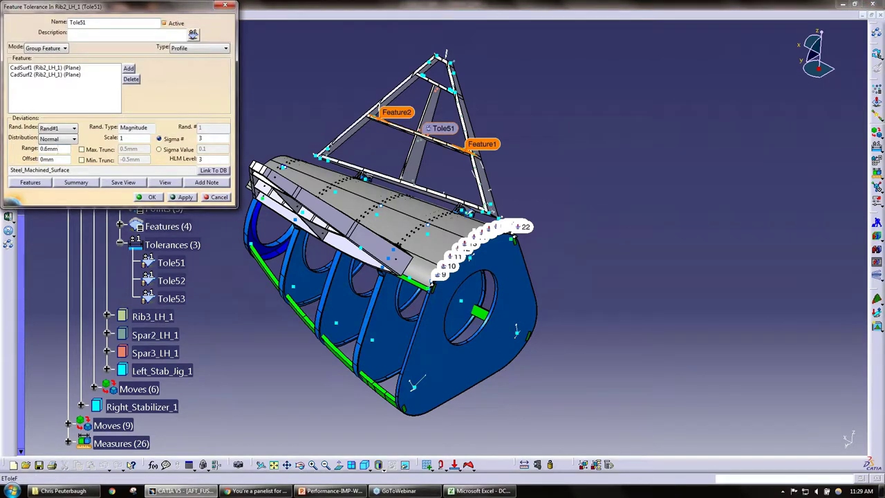
left_click_drag(61, 148, 40, 149)
left_click(213, 171)
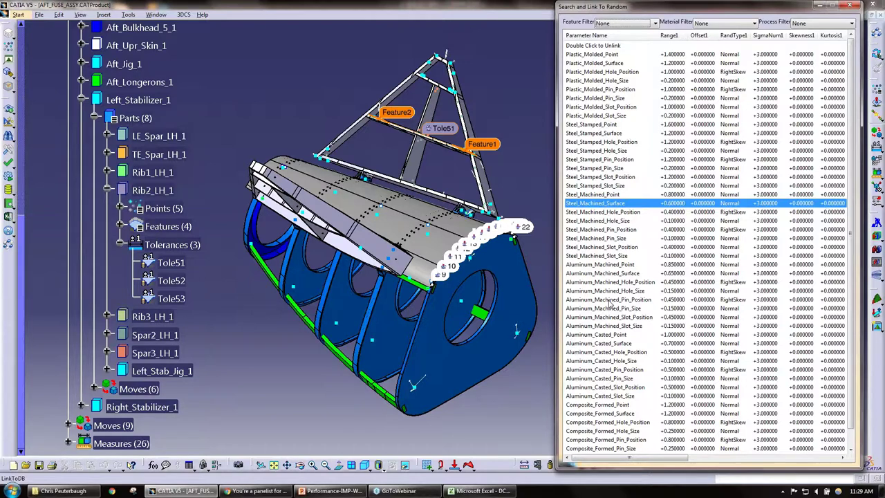
left_click(609, 300)
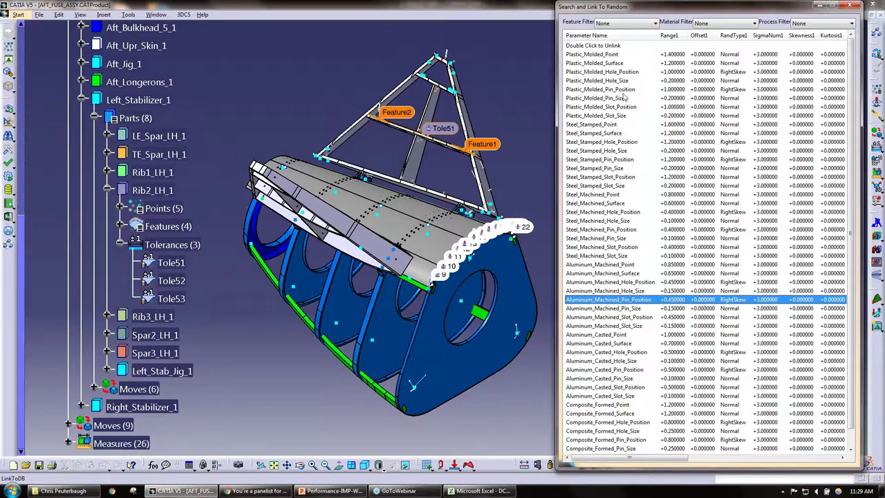
left_click(855, 7)
left_click(146, 196)
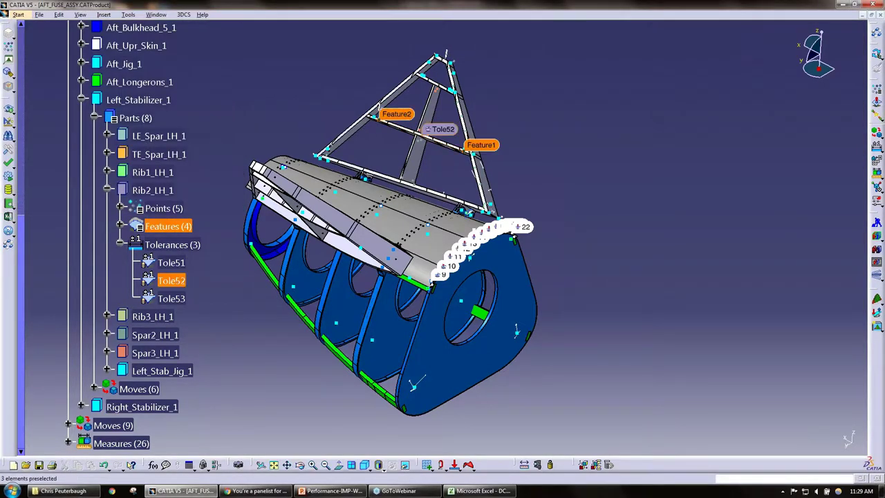
Glance at Tole53, then relink Tole51 to Steel_Machined_Surface and confirm.
double_click(173, 298)
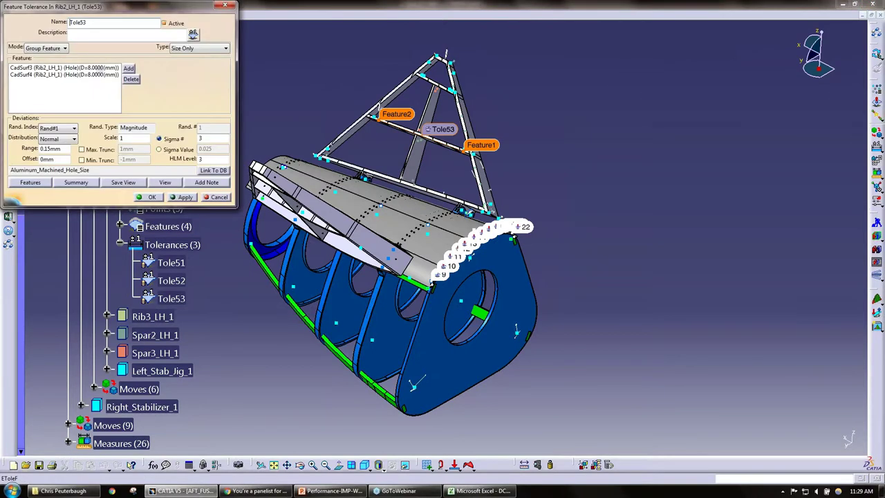
left_click(146, 197)
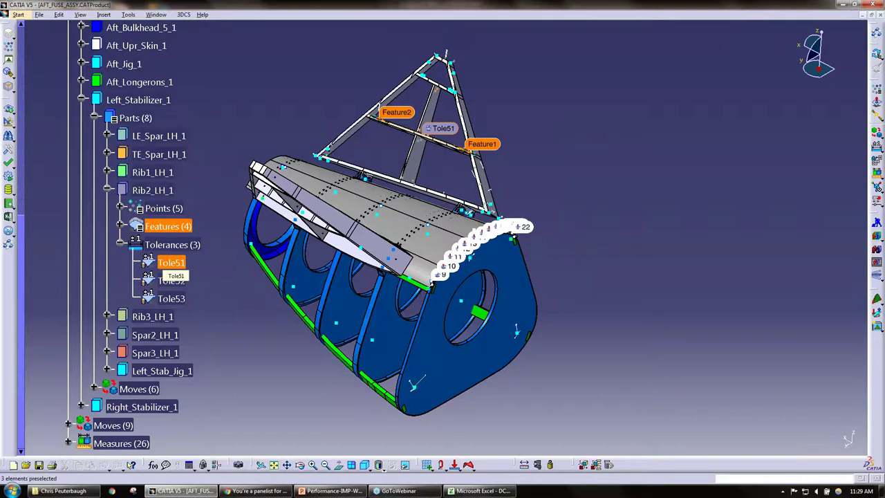
double_click(170, 264)
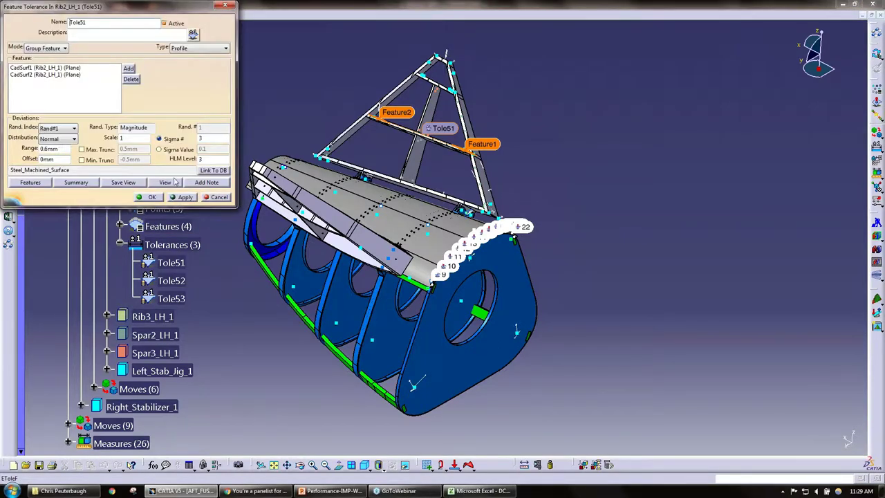
left_click(213, 170)
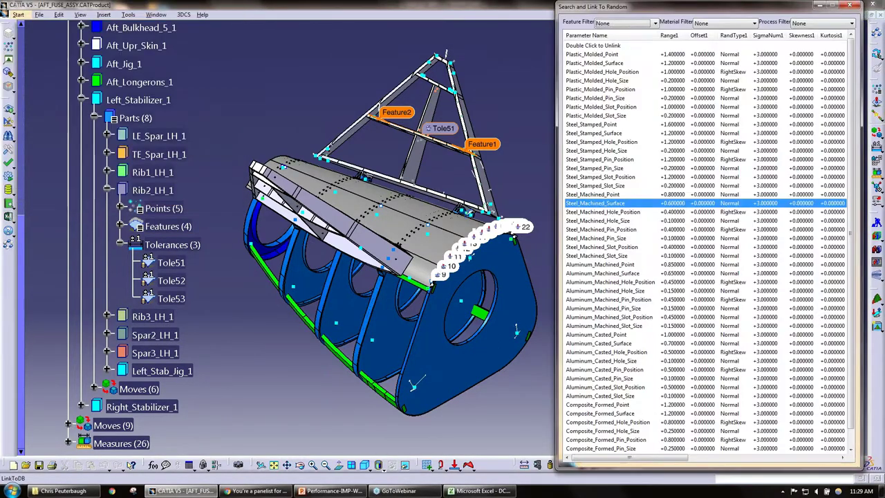
double_click(595, 202)
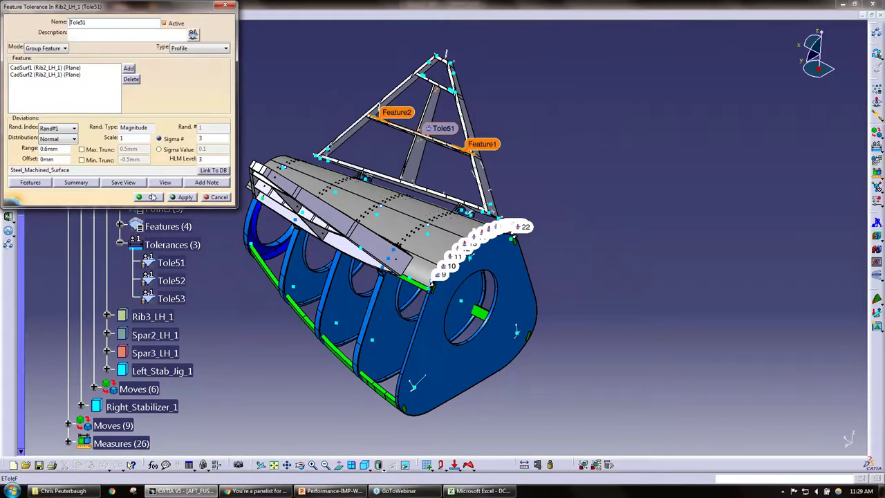
left_click(154, 197)
Review the Tole52 and Tole53 tolerance settings, closing each with OK.
left_click(181, 281)
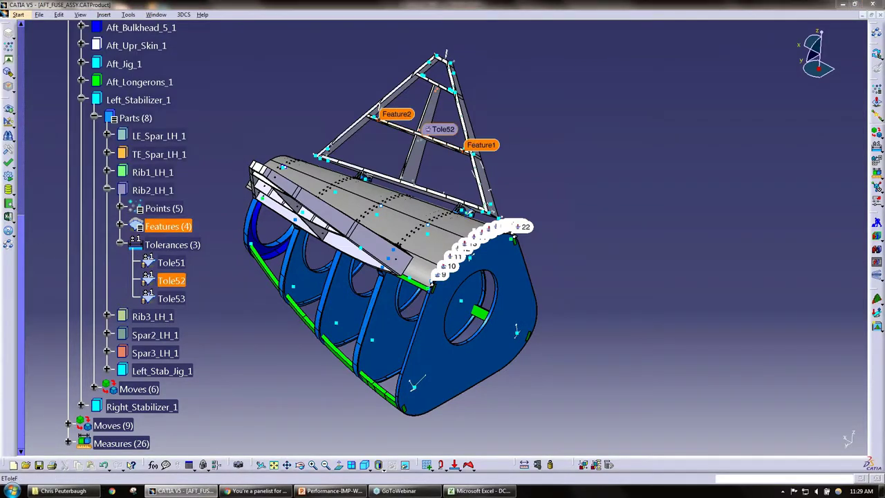
double_click(171, 280)
left_click(151, 196)
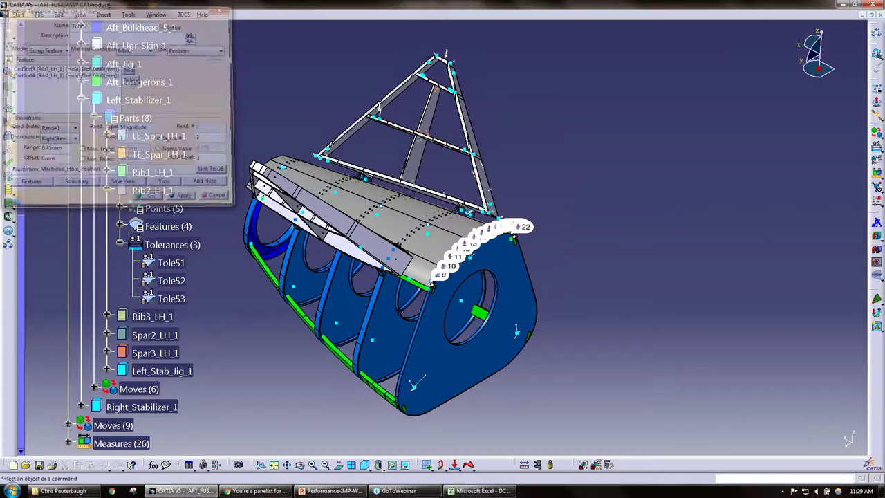
left_click(171, 299)
double_click(172, 298)
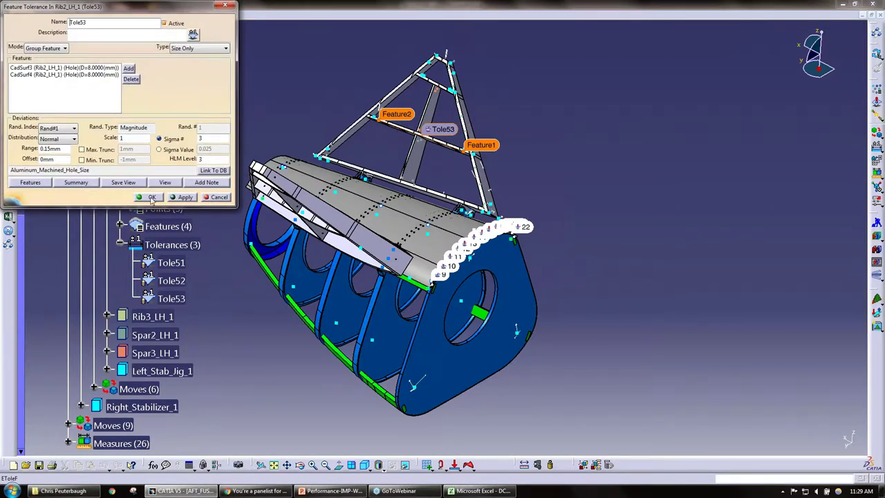
left_click(152, 197)
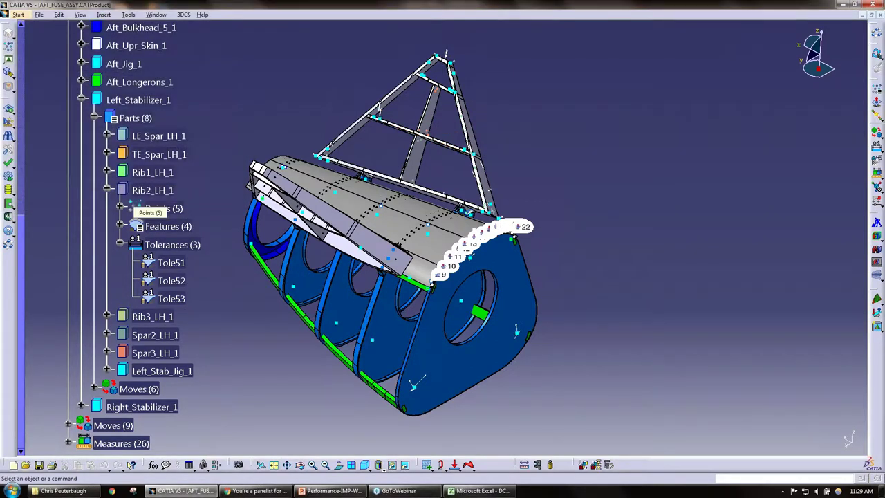
Orbit the stabilizer assembly to another side, then bring up the PCDB slide in PowerPoint.
left_click(142, 406)
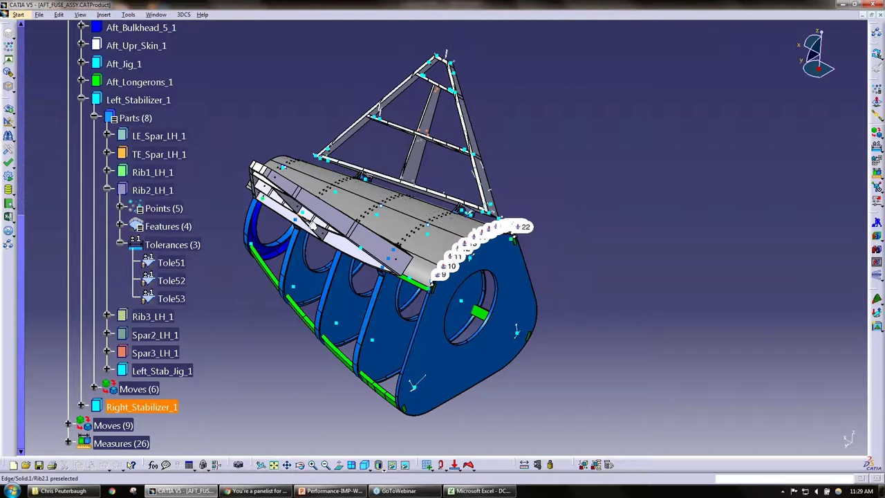
left_click(607, 315)
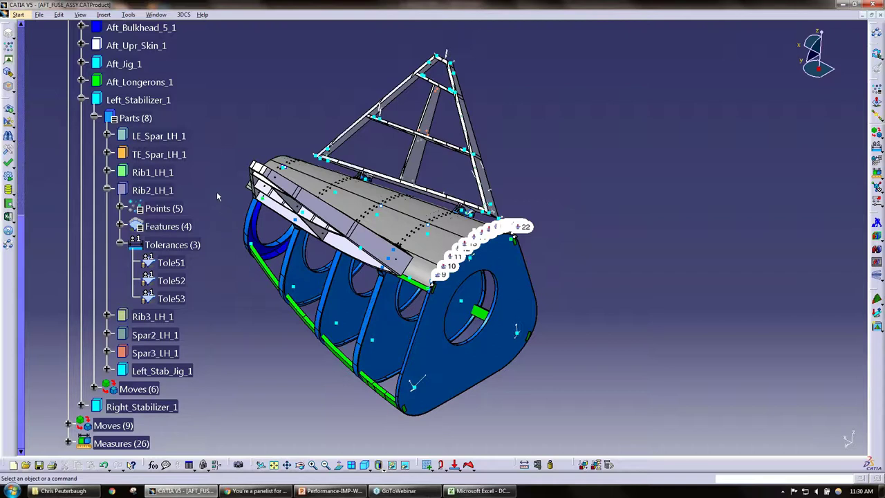
middle_click_drag(437, 341, 346, 387)
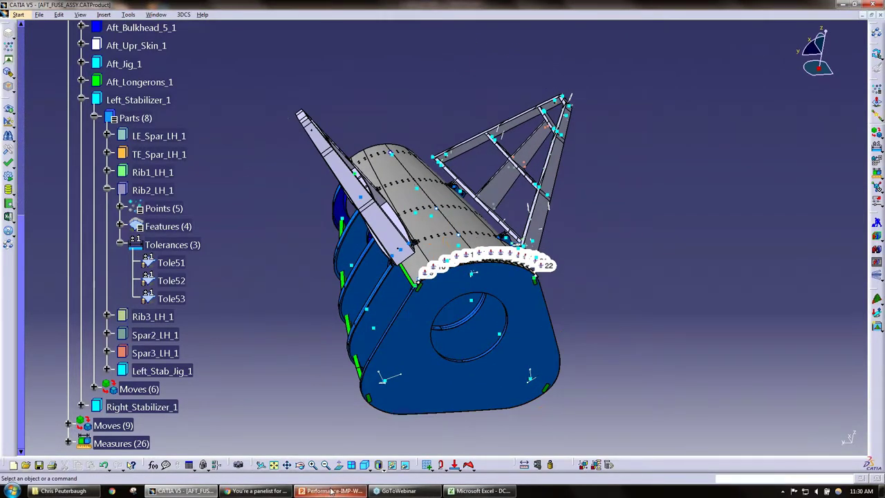
mouse_move(332, 490)
left_click(333, 456)
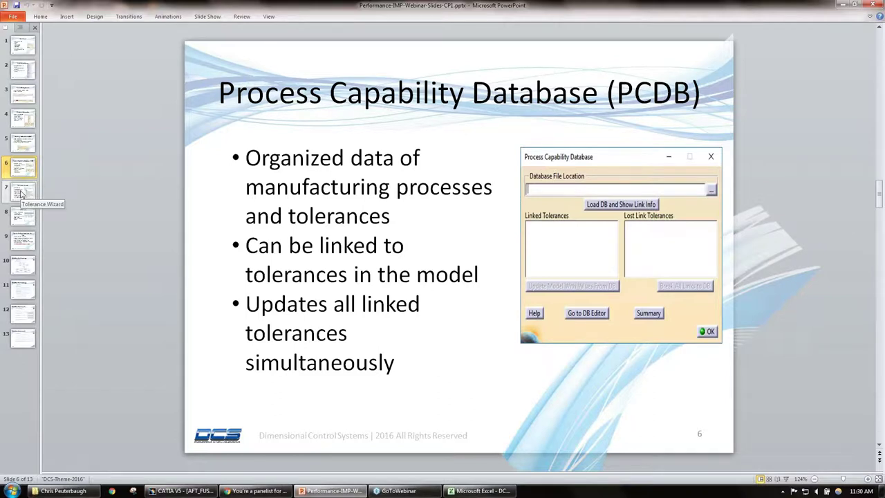
Go to slide 7, Tolerance Wizard, then minimize PowerPoint to reveal the AFT_FUSE_ASSY model.
left_click(21, 195)
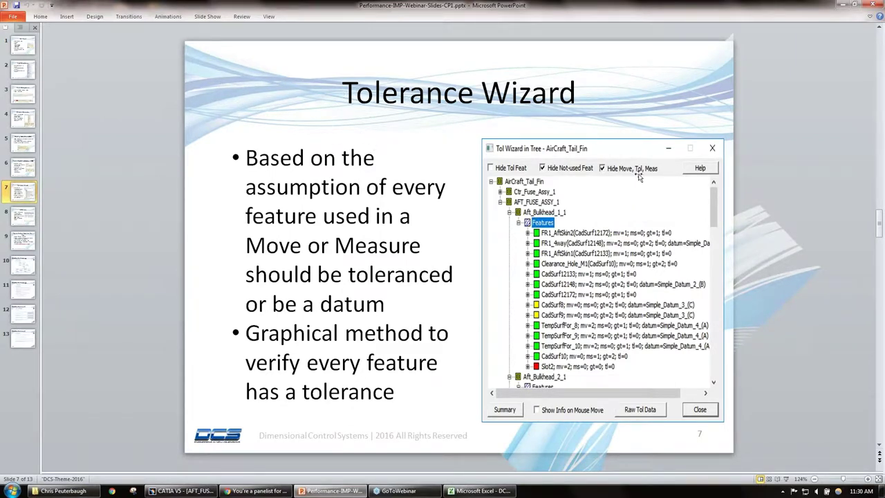
left_click(841, 5)
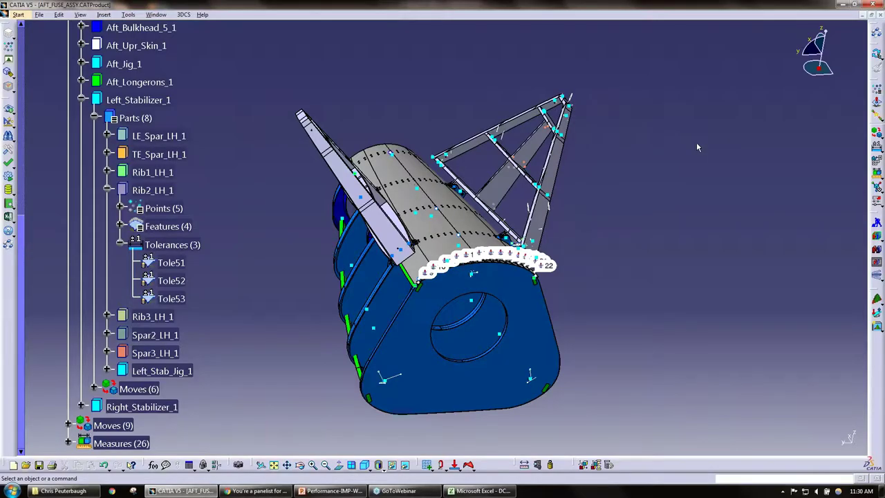
Open the User DLL manager, move it to the centre, and start adding a DLL library.
left_click(9, 177)
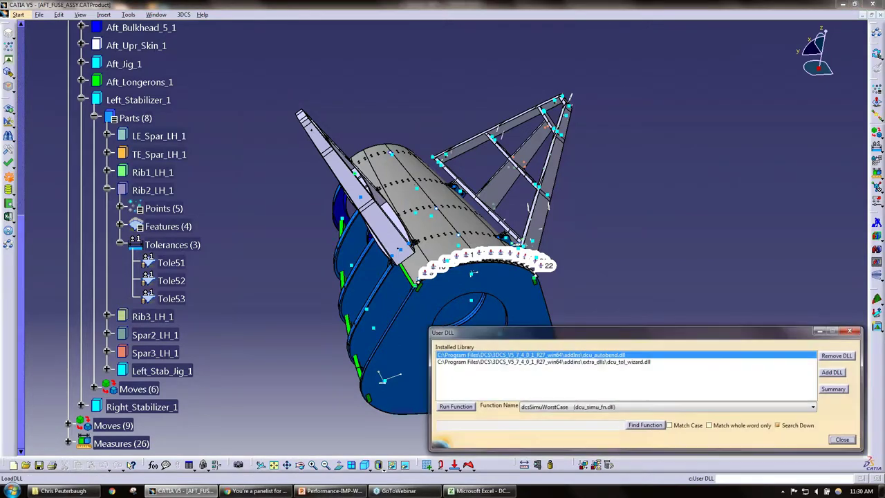
left_click_drag(577, 336, 457, 204)
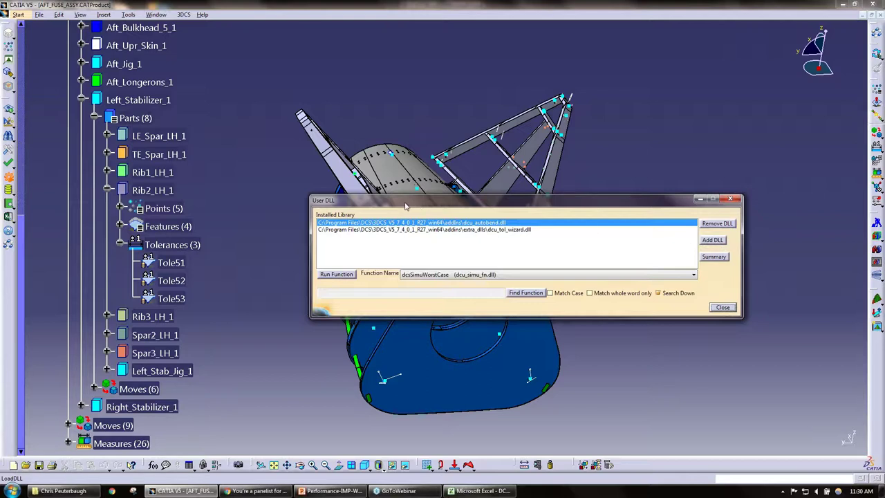
left_click(715, 241)
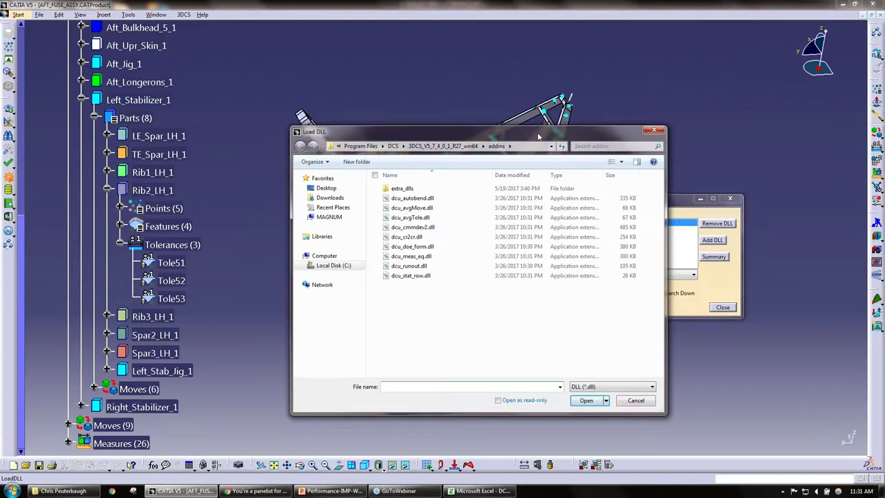
Find dcu_tol_wizard.dll in extra_dlls, cancel the browser, and select the installed dcu_tol_wizard.dll library.
left_click_drag(519, 136, 278, 116)
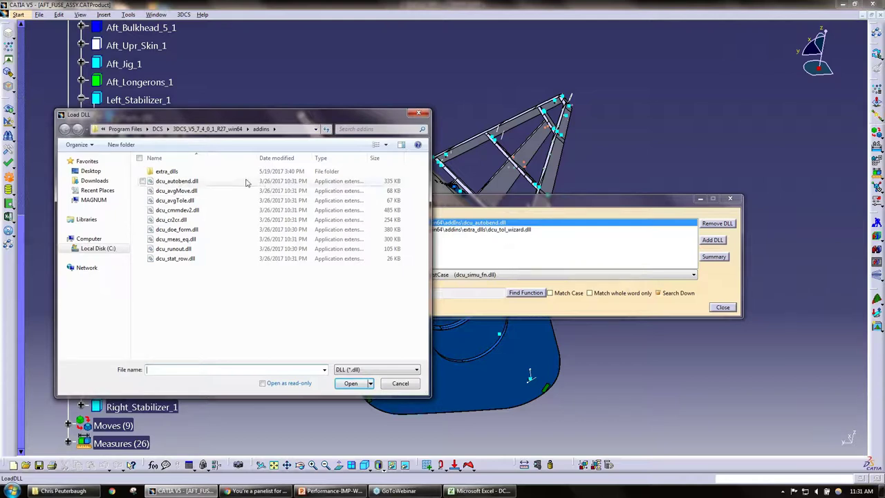
double_click(213, 173)
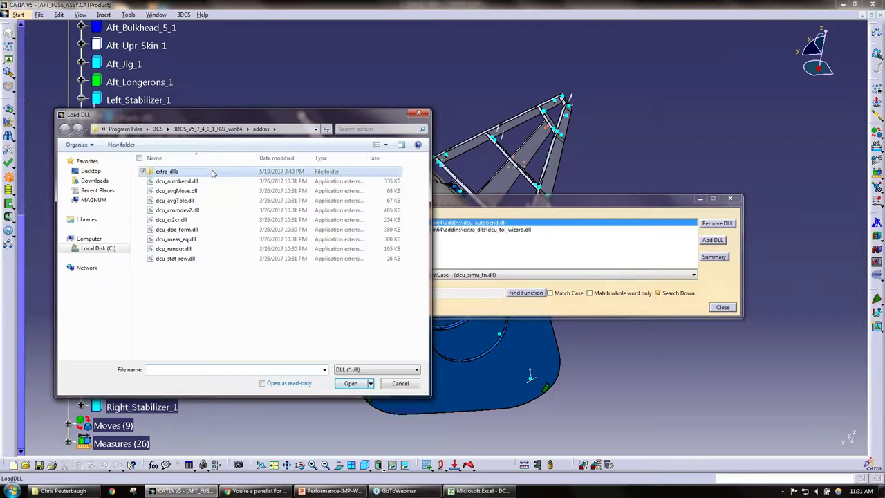
scroll(243, 279, "down", 2)
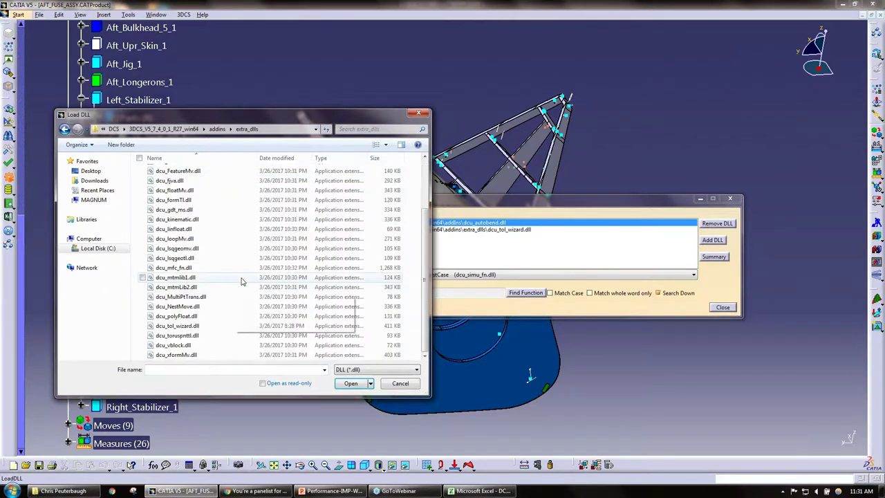
left_click(203, 327)
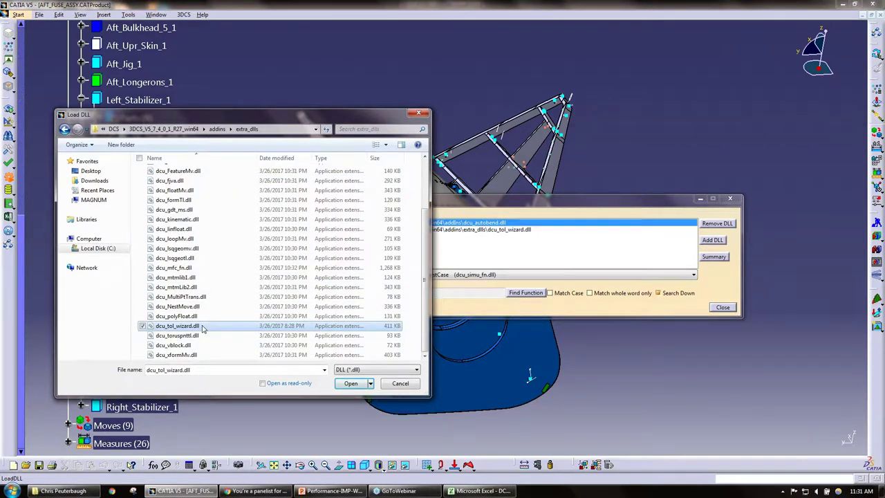
left_click(396, 383)
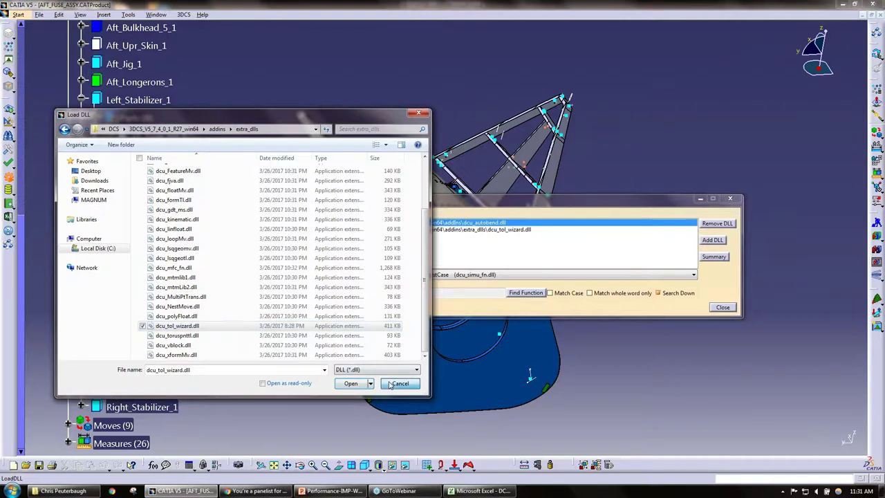
left_click(512, 230)
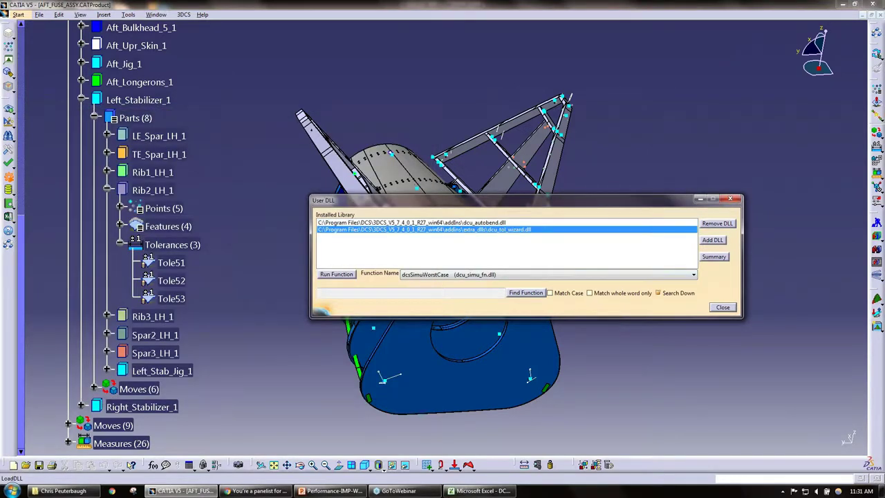
Skip the Simu Worst-Case dialog and run dcsTolWizardInit to open the AFT_FUSE_ASSY Tol Wizard tree.
left_click(331, 275)
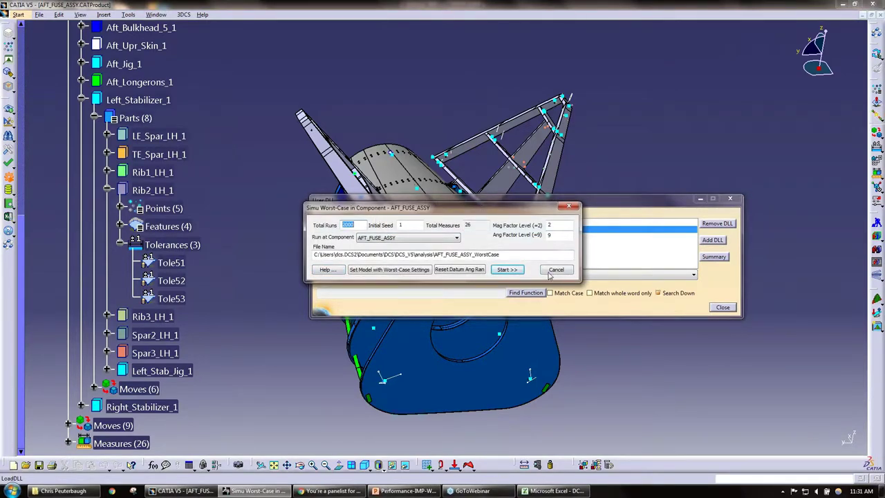
left_click(555, 272)
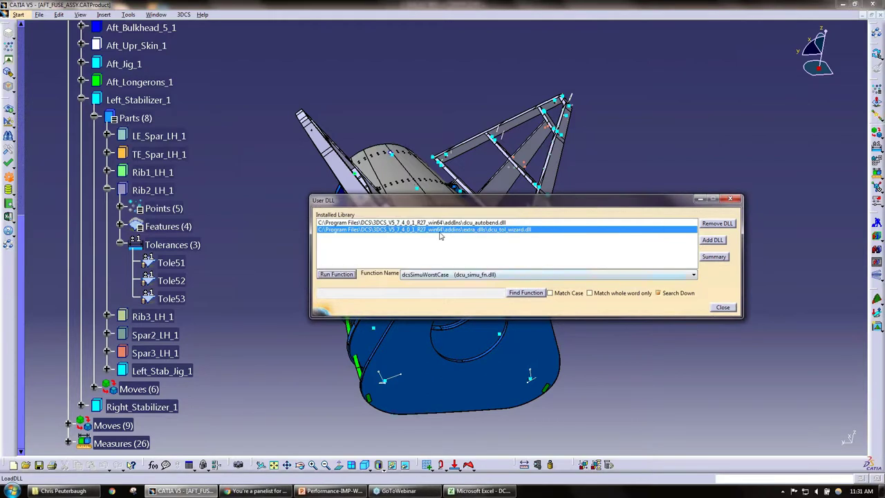
left_click(455, 273)
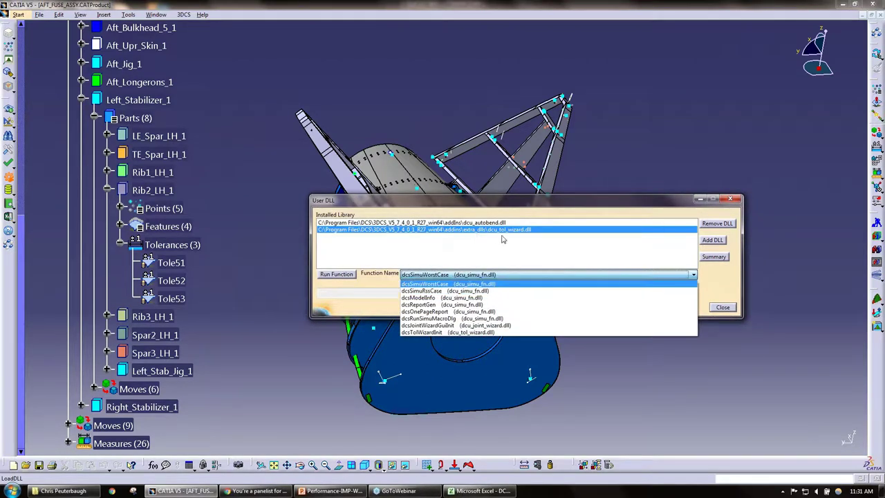
left_click(461, 333)
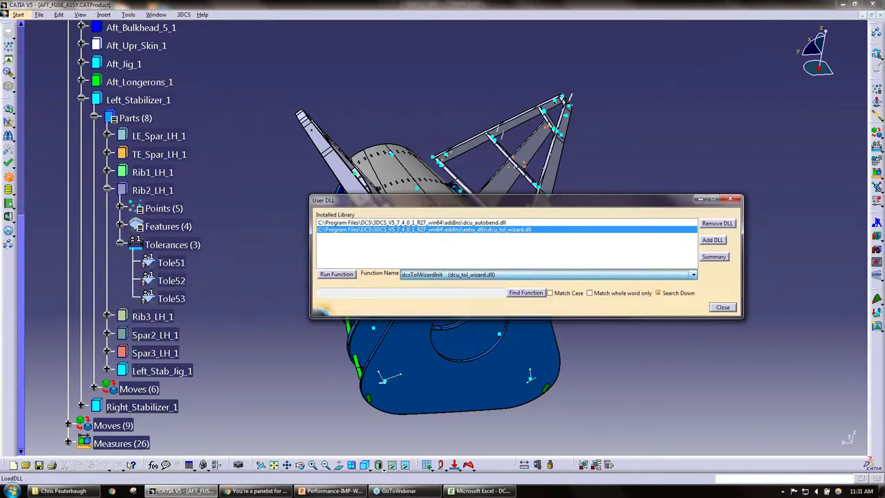
left_click(338, 275)
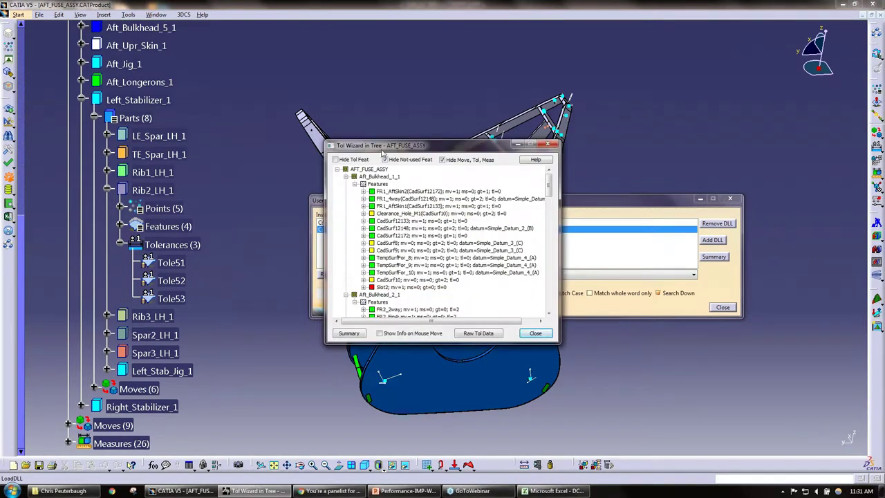
Enlarge the Tol Wizard window and select FR1_AftSkin2 under Aft_Bulkhead_1_1's Features.
left_click_drag(386, 137, 392, 28)
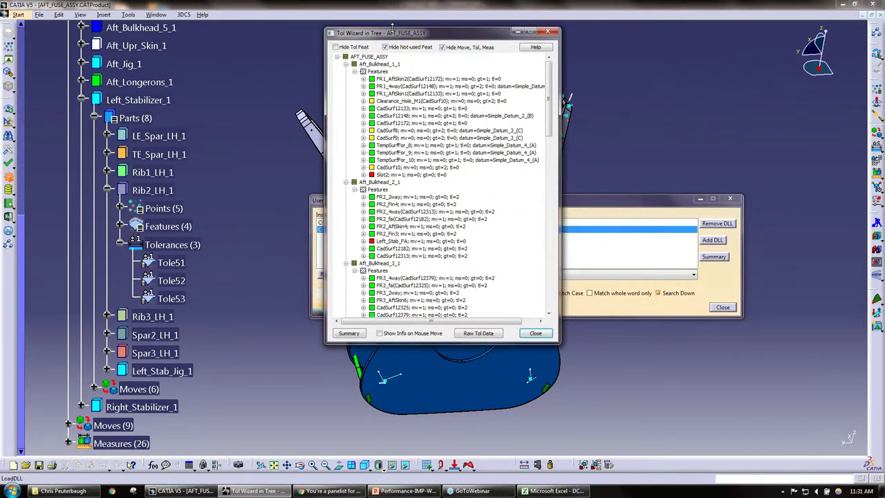
left_click_drag(407, 343, 393, 459)
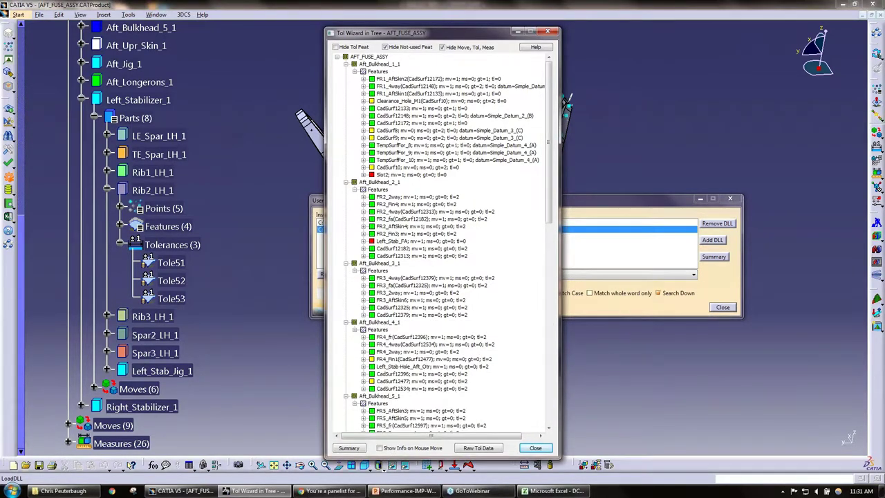
left_click(373, 64)
double_click(361, 72)
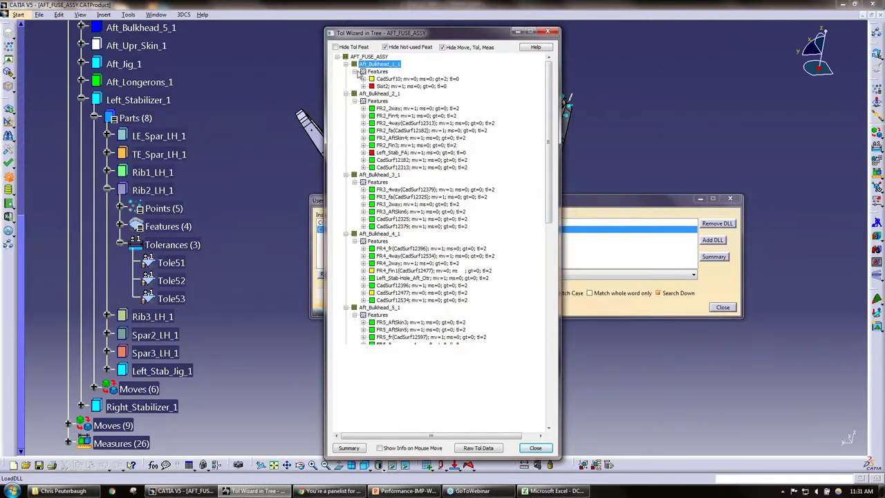
double_click(362, 86)
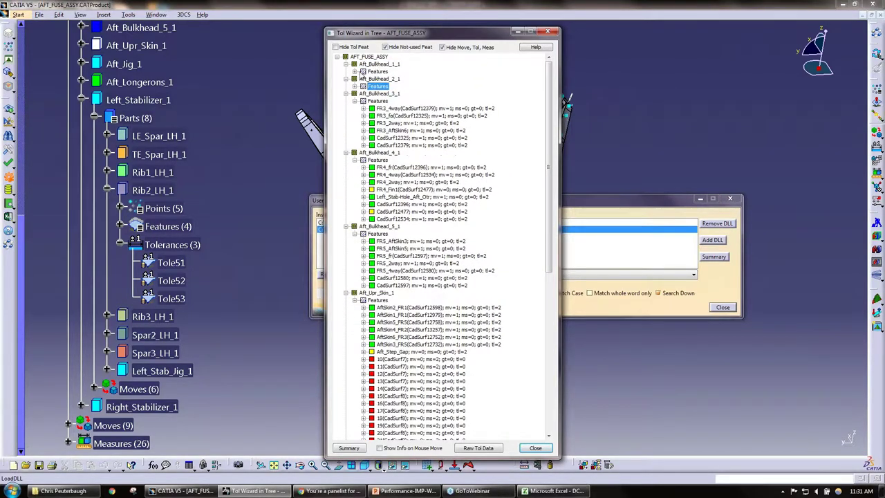
double_click(358, 72)
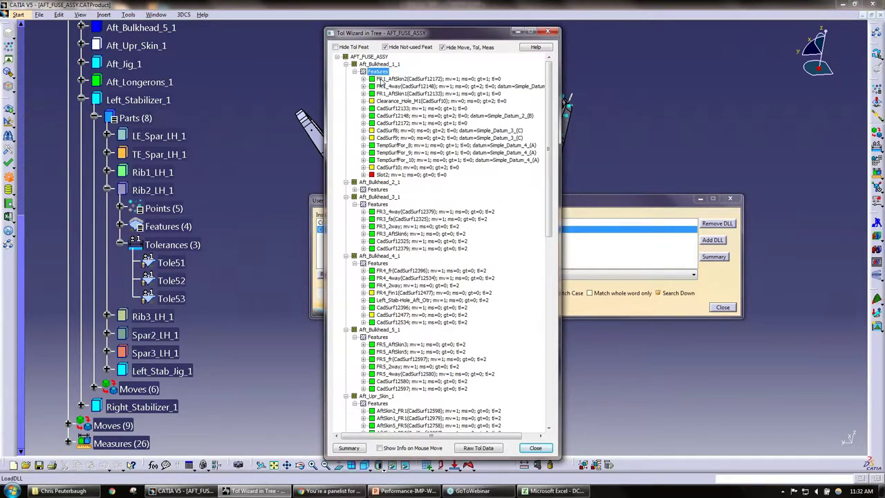
left_click(381, 80)
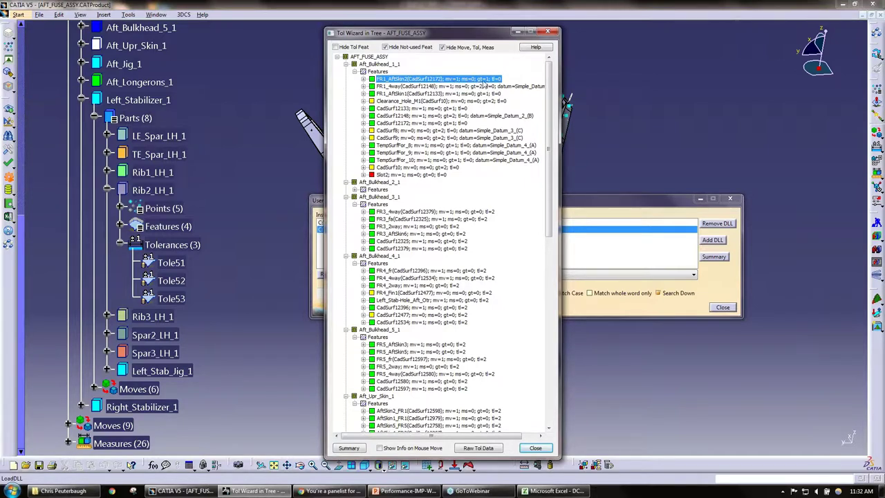
left_click(363, 79)
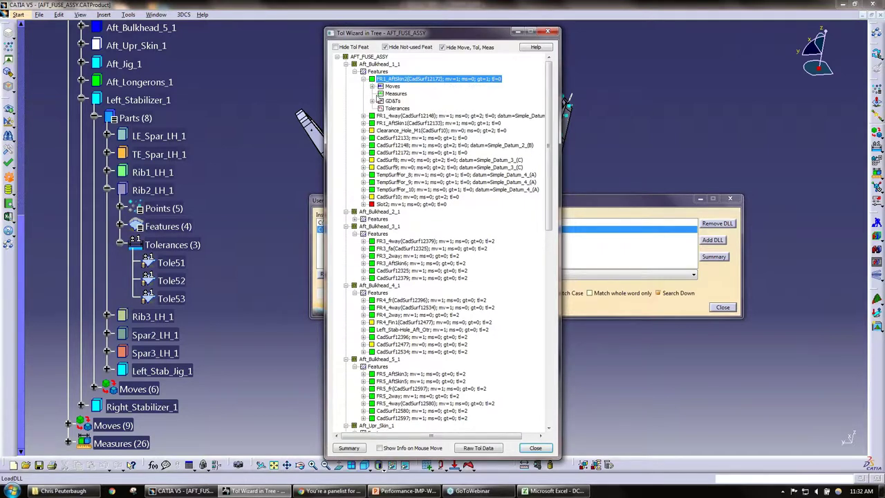
left_click(373, 86)
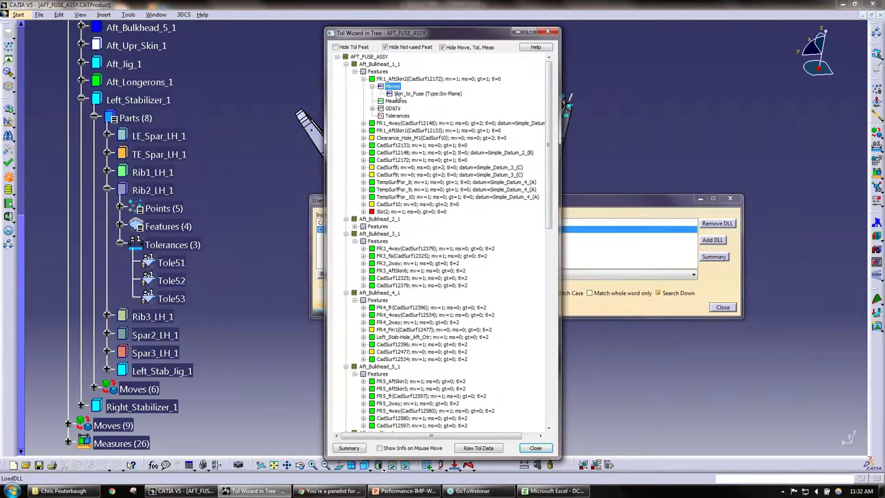
left_click(372, 108)
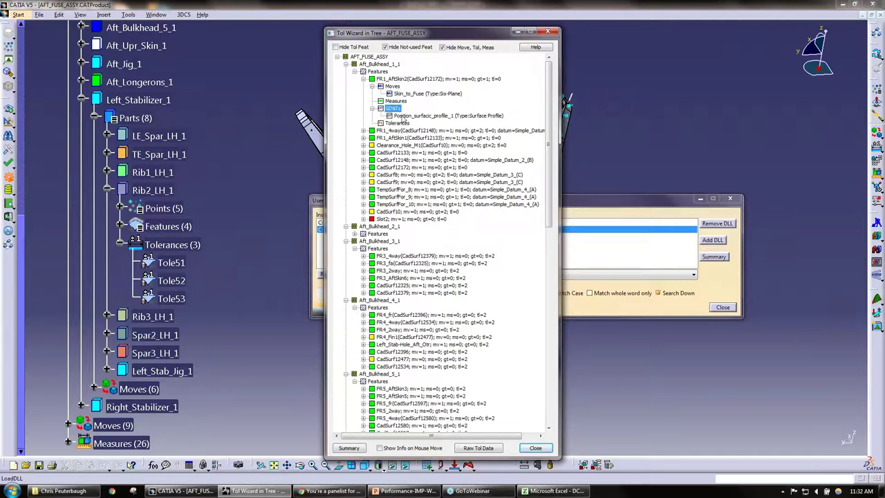
left_click(405, 116)
left_click(412, 94)
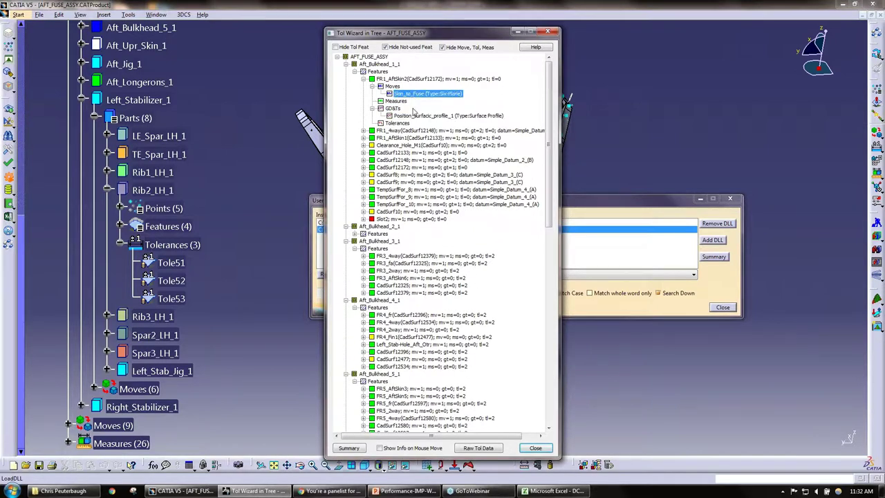
left_click(416, 116)
left_click(409, 92)
left_click(365, 79)
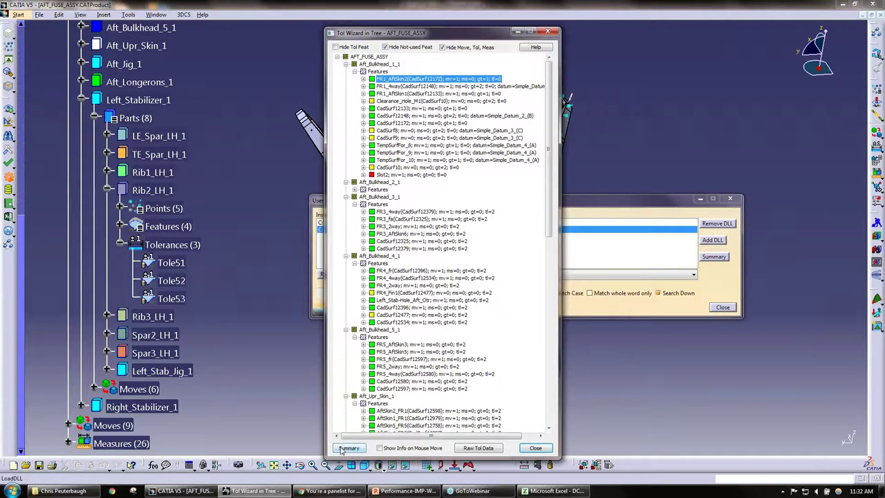
Open the Tol Wizard help in Notepad, highlight the green/red/yellow colour legend, and return to CATIA.
left_click(535, 47)
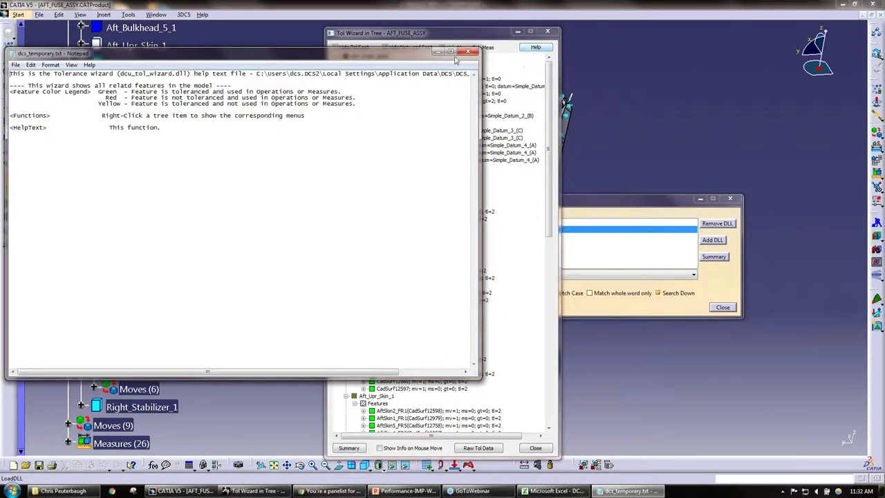
left_click_drag(303, 53, 303, 179)
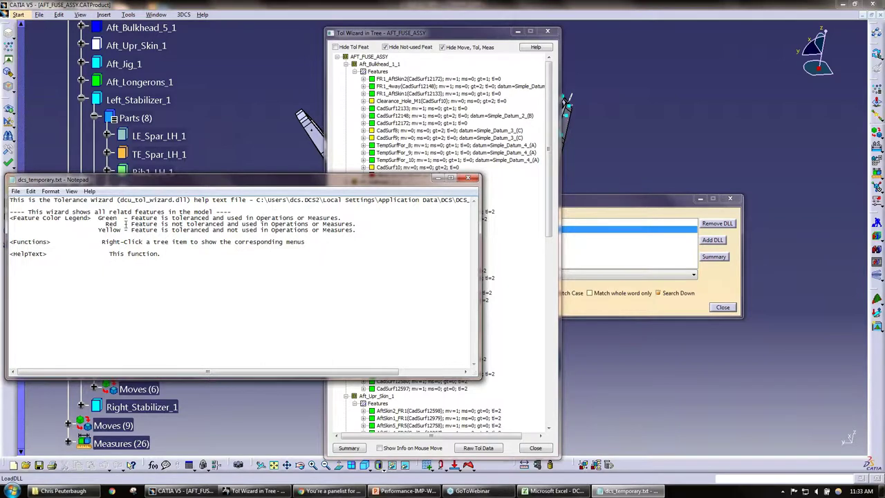
left_click_drag(97, 219, 357, 233)
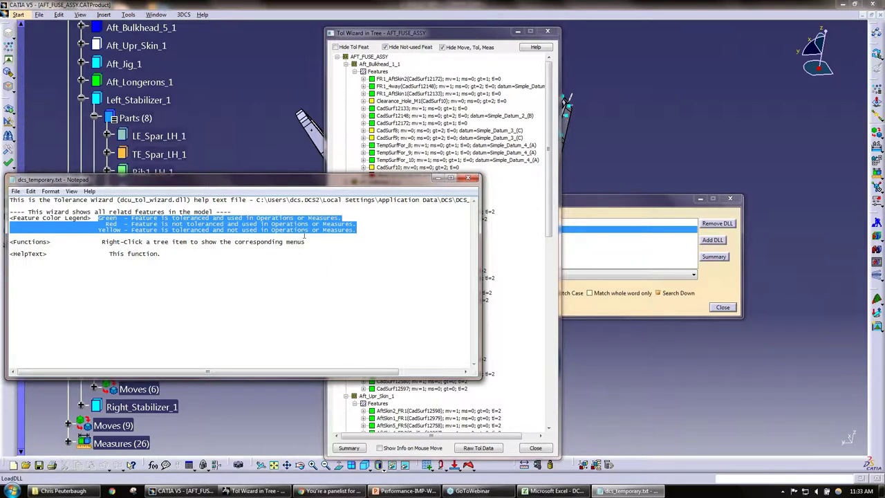
left_click(545, 177)
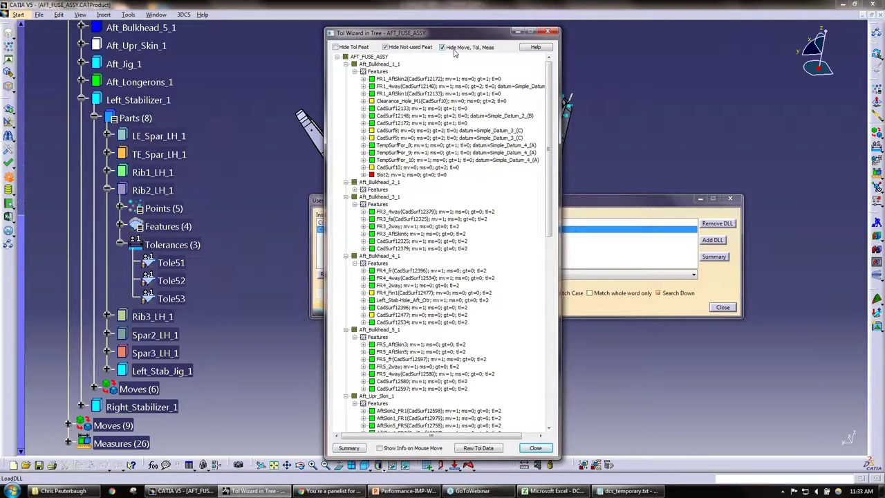
Leave Hide Tol Feat, Hide Not-used Feat and Hide Move, Tol, Meas unchecked, then generate a text summary.
left_click(443, 47)
left_click(414, 49)
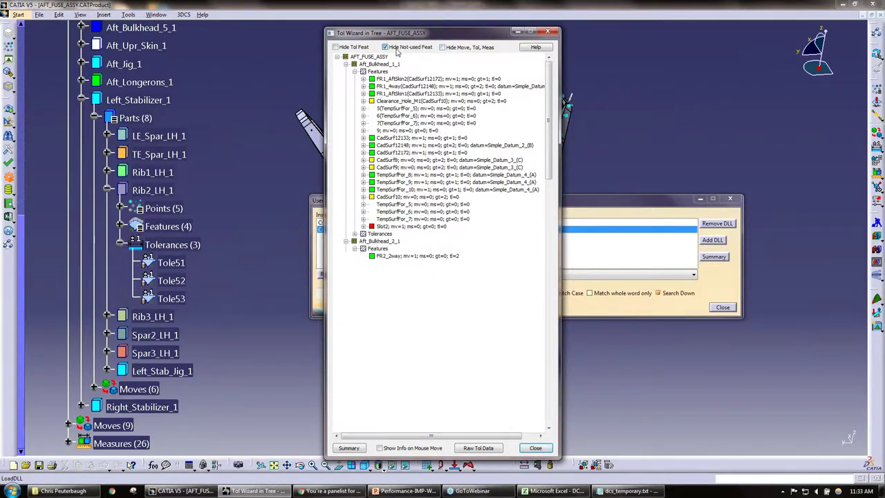
left_click(349, 49)
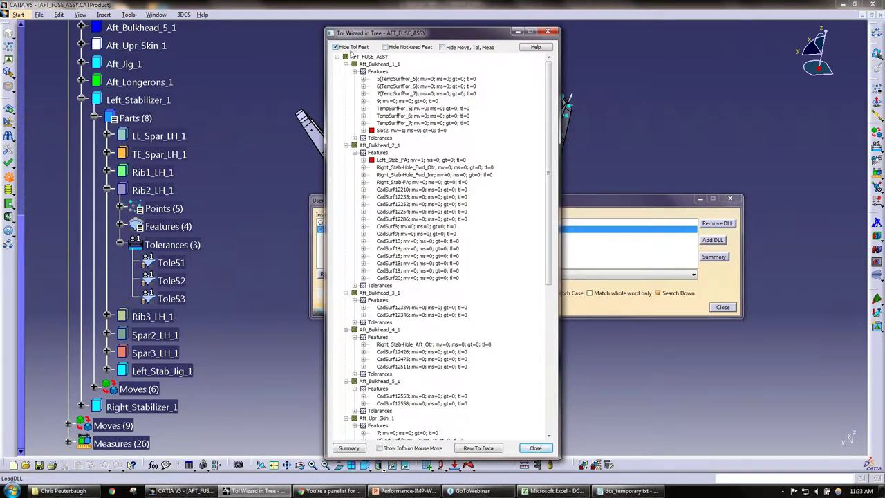
left_click(360, 49)
left_click(403, 48)
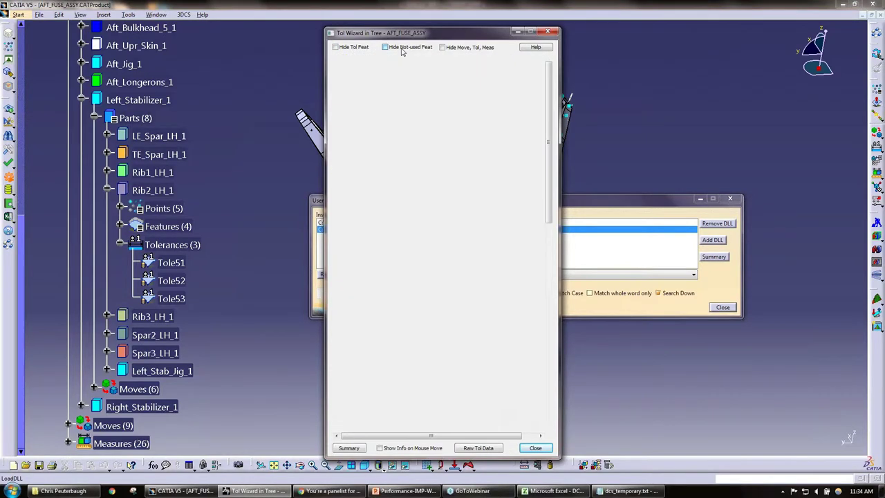
left_click(406, 48)
left_click(468, 48)
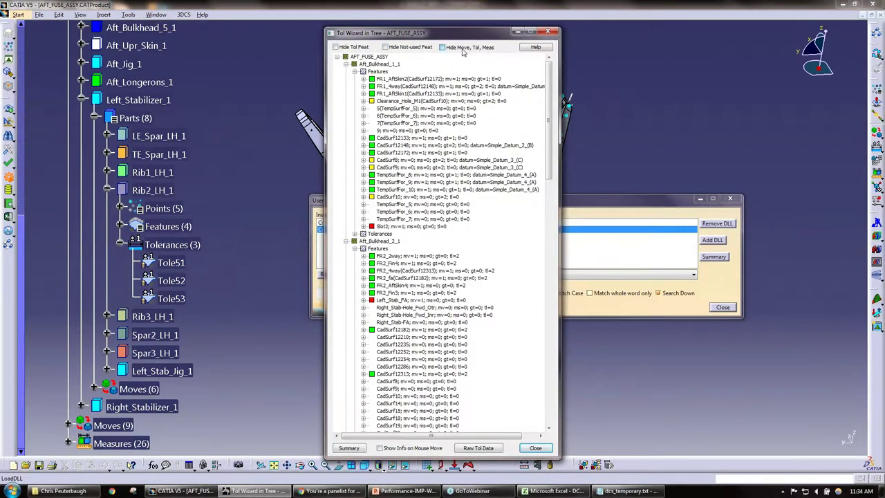
left_click(469, 49)
left_click(350, 448)
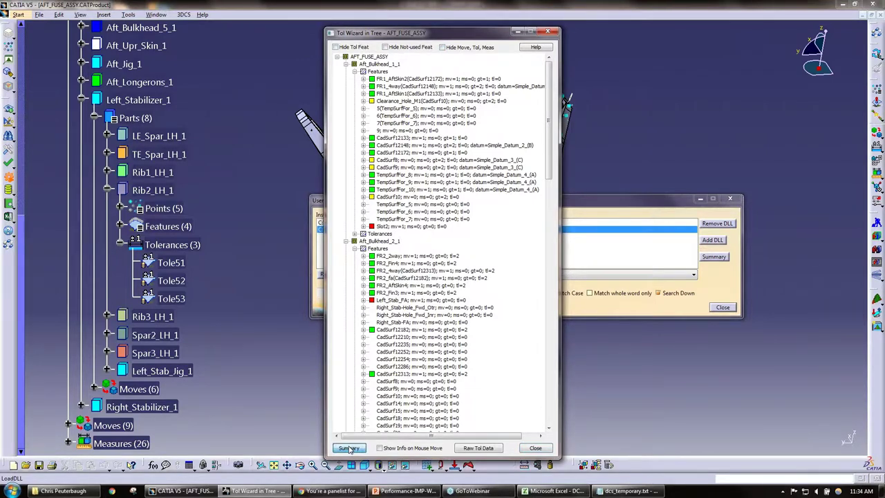
scroll(417, 129, "down", 10)
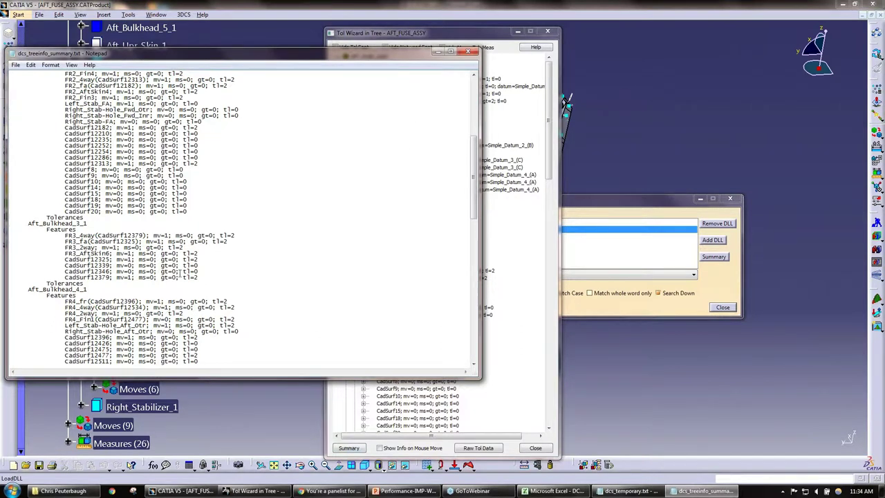
scroll(180, 273, "down", 4)
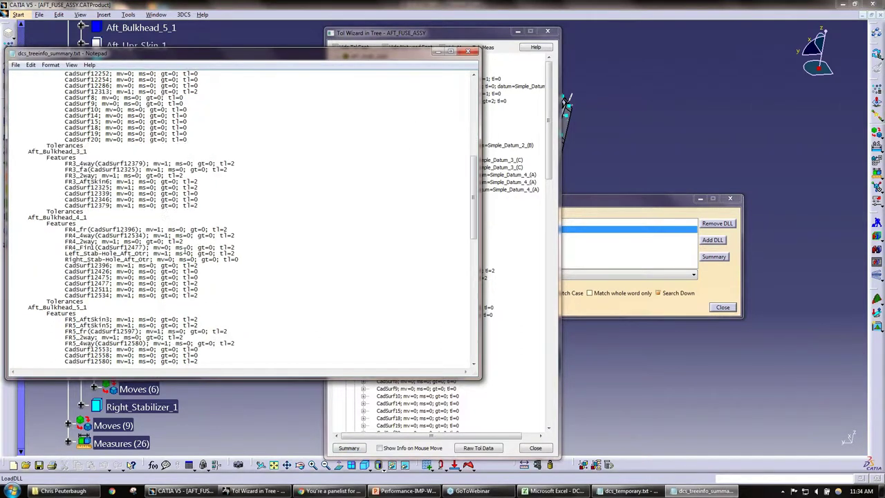
left_click(470, 52)
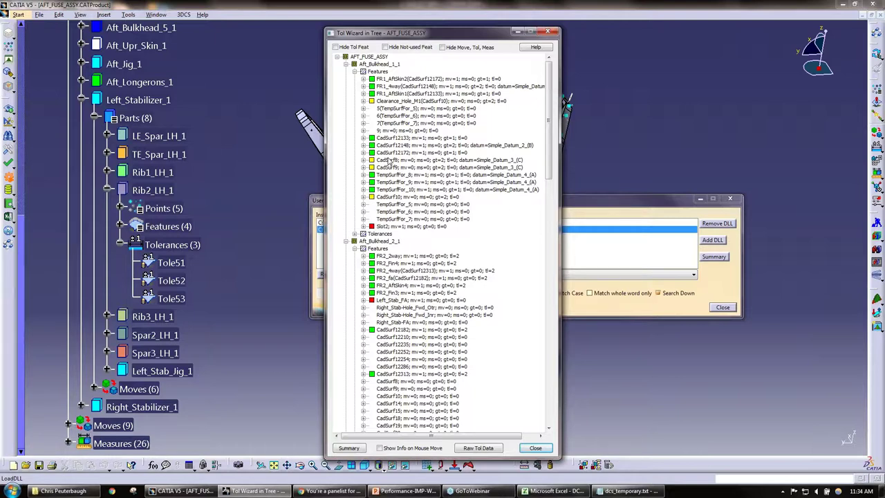
left_click(535, 48)
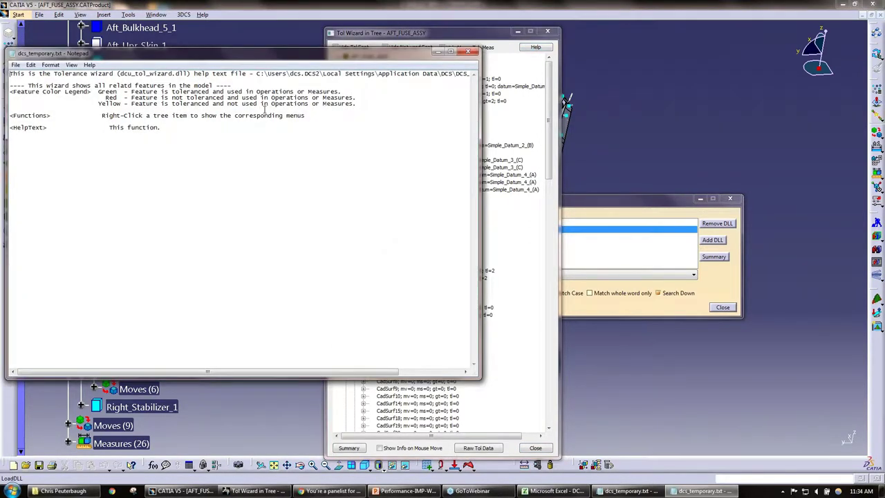
left_click(465, 52)
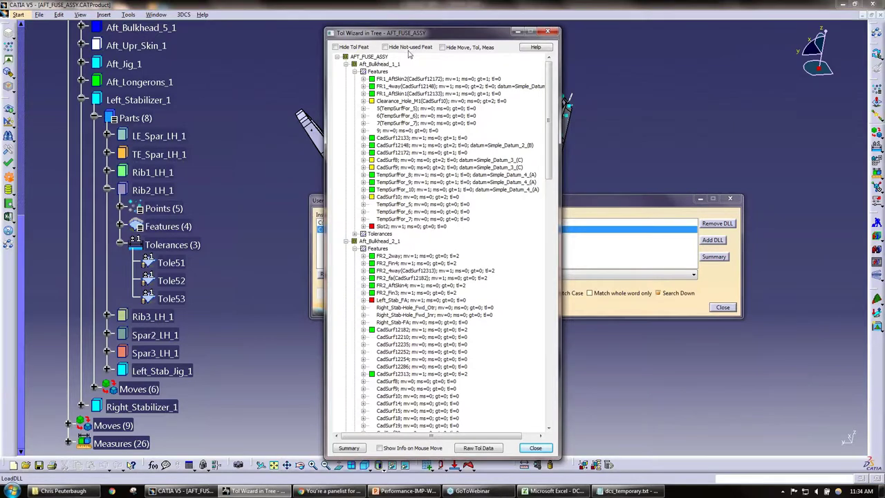
Check Hide Not-used Feat, then bring up PowerPoint on slide 8, MTM Info.
left_click(410, 47)
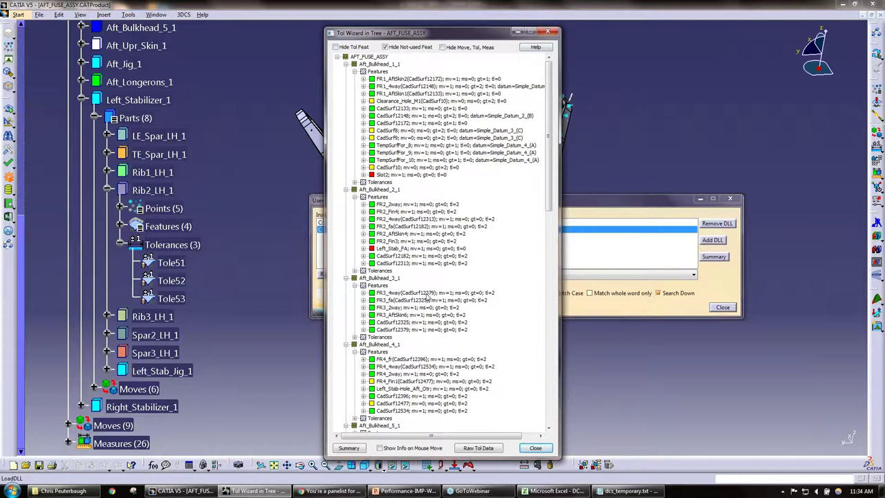
mouse_move(398, 492)
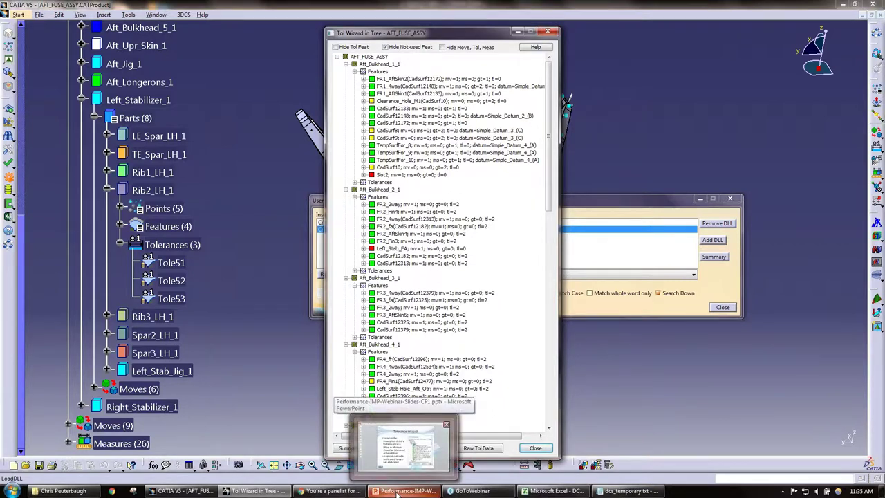
left_click(398, 492)
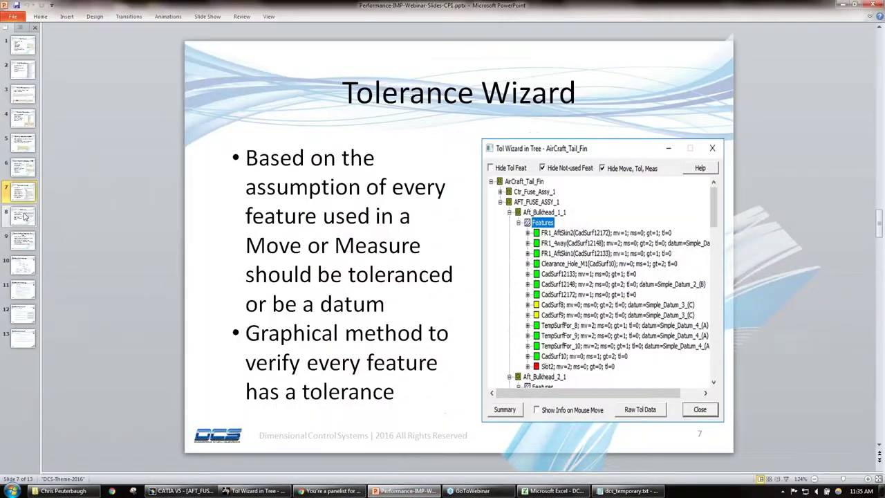
left_click(24, 216)
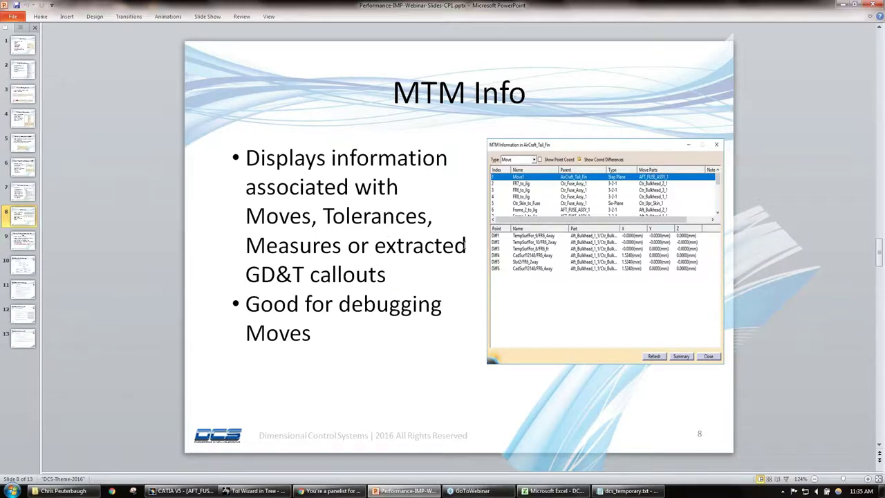
Minimize PowerPoint and close the Tol Wizard and User DLL dialogs in CATIA.
left_click(842, 7)
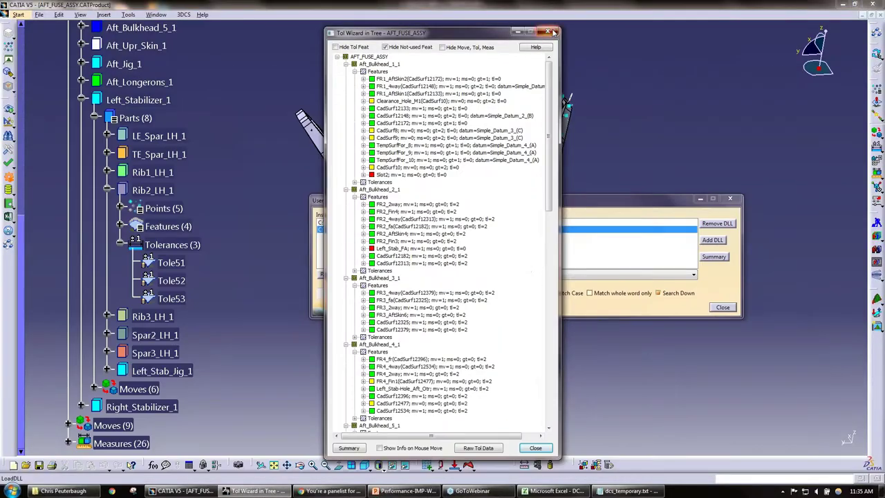
left_click(550, 32)
left_click(732, 201)
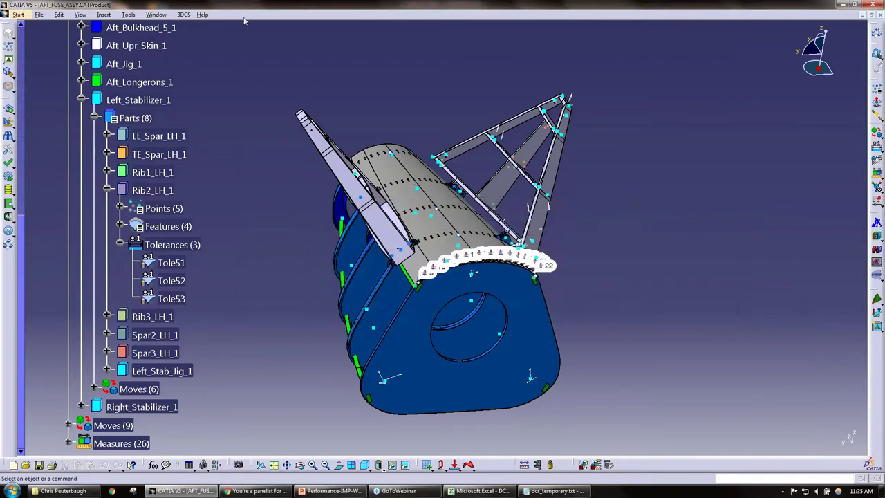
Start 3DCS > MTM/GD&T > MTM Info and bring the AFT_FUSE_ASSY root into view.
left_click(186, 14)
mouse_move(202, 53)
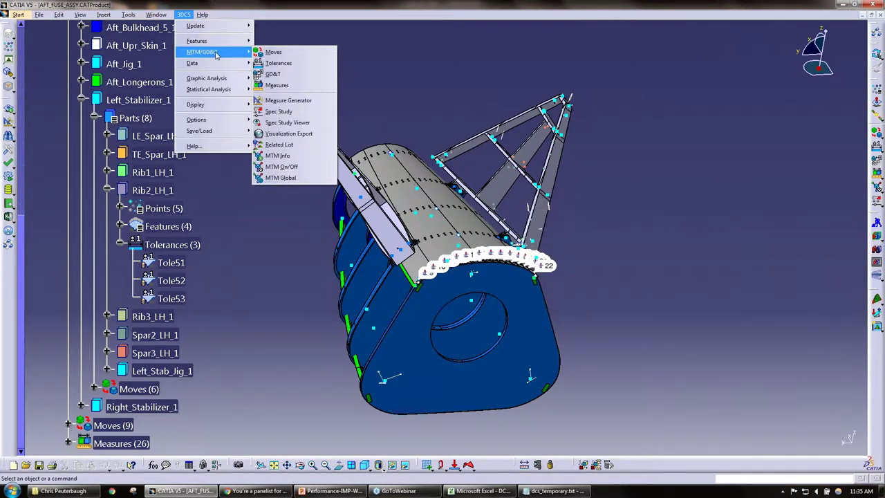
left_click(303, 159)
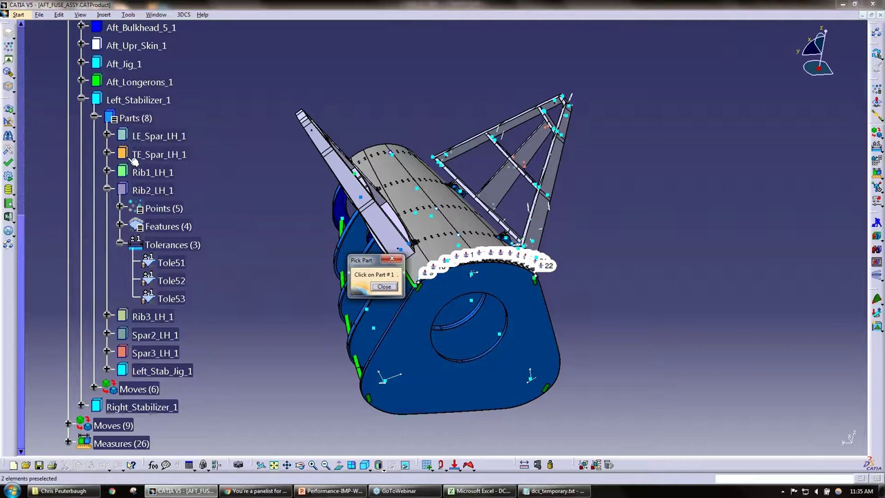
left_click(20, 36)
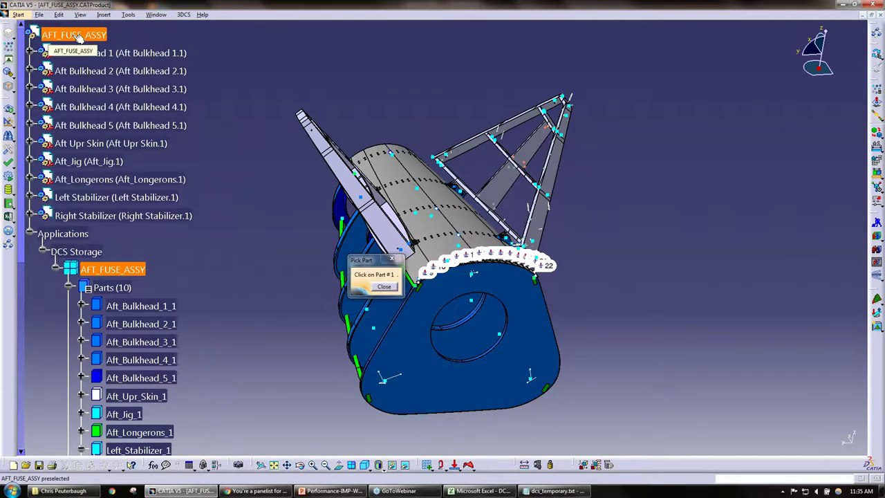
left_click(78, 37)
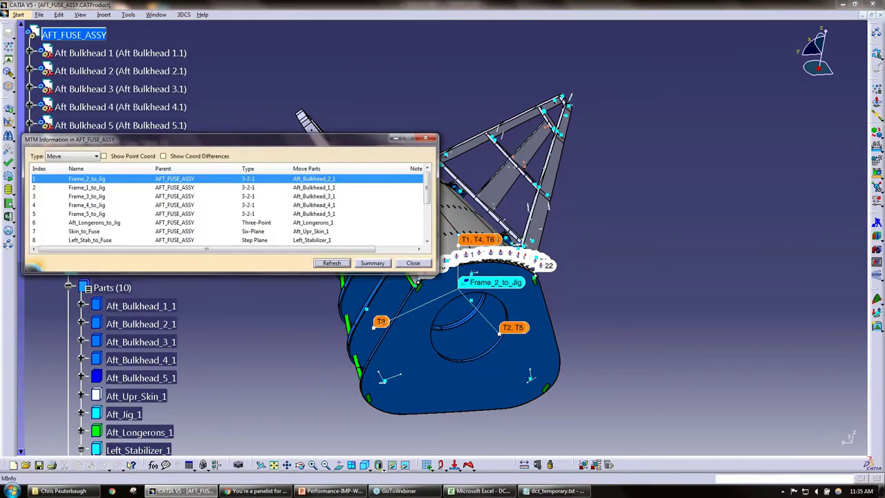
left_click_drag(224, 144, 340, 64)
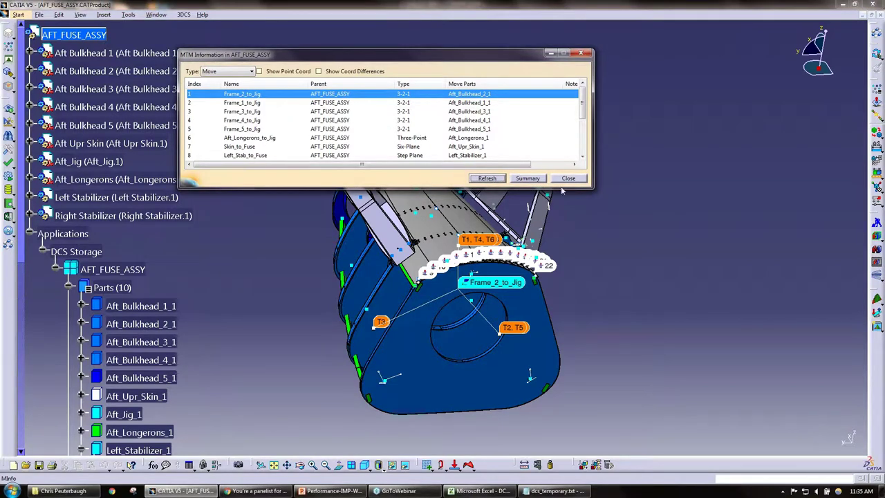
left_click_drag(592, 188, 804, 404)
left_click(235, 72)
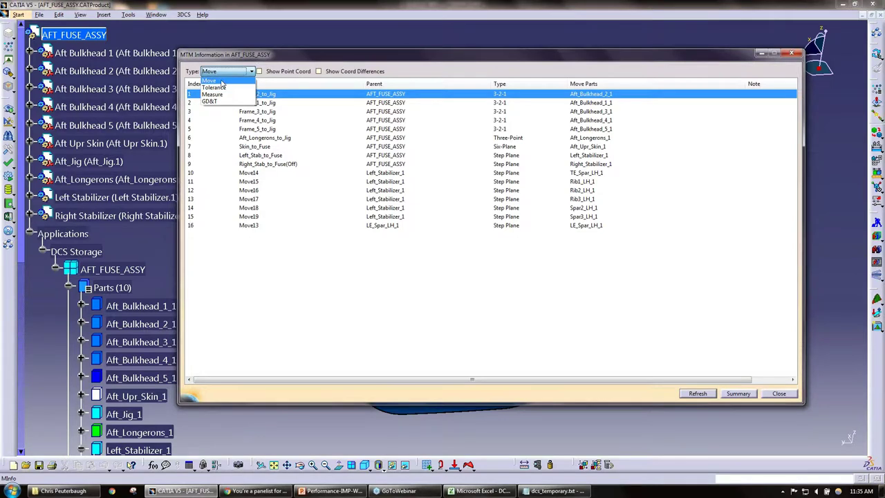
left_click(221, 81)
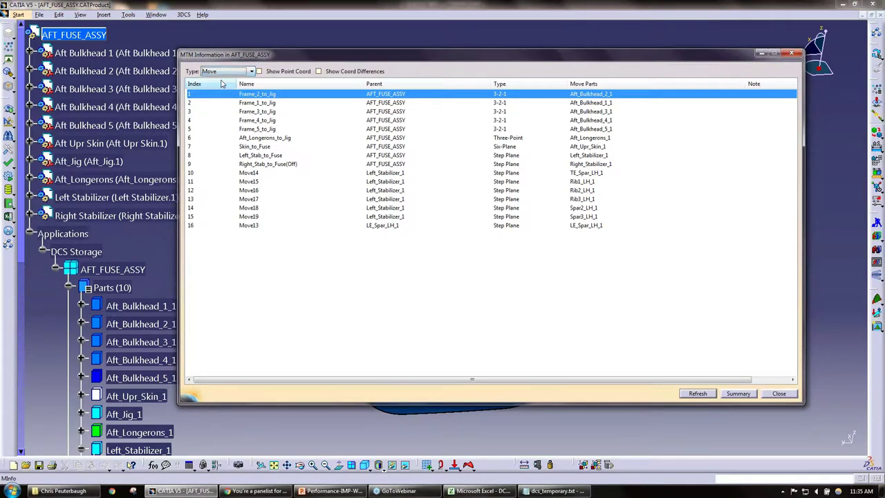
Turn on Show Point Coord and view point coordinates for Frame_1, Frame_2 and Frame_3_to_Jig.
left_click(290, 72)
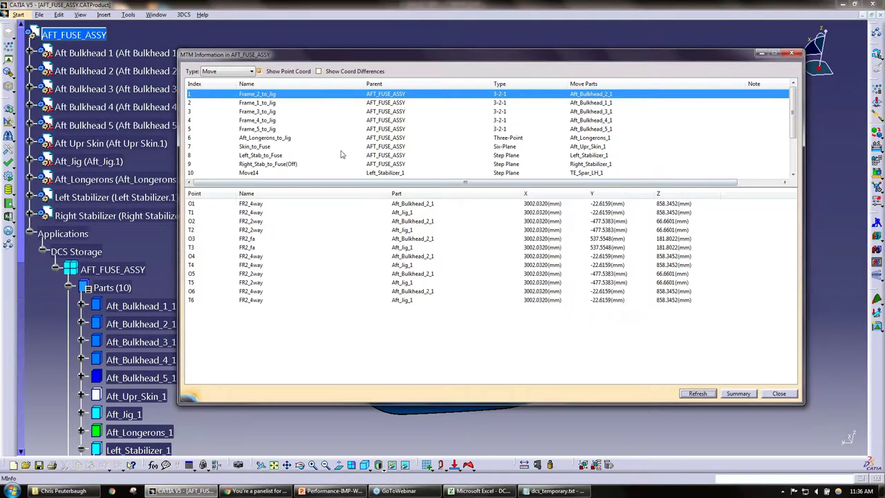
left_click(254, 103)
left_click(257, 120)
left_click(267, 95)
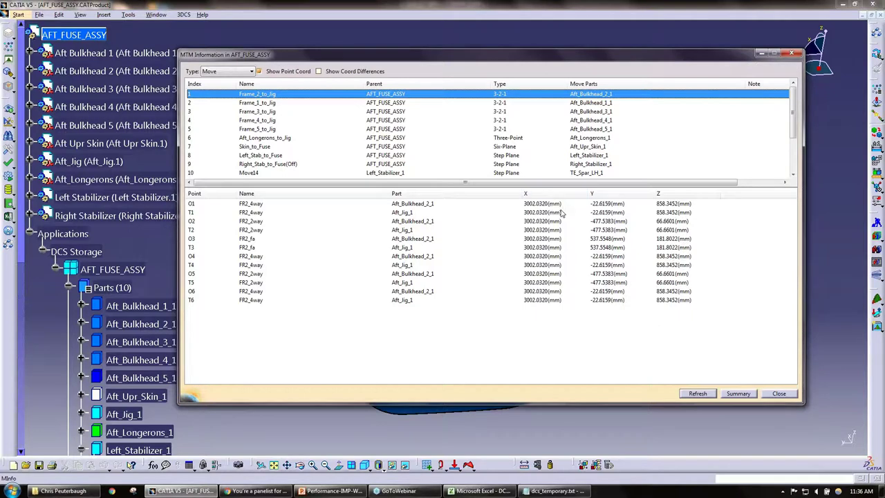
left_click(244, 104)
left_click(256, 111)
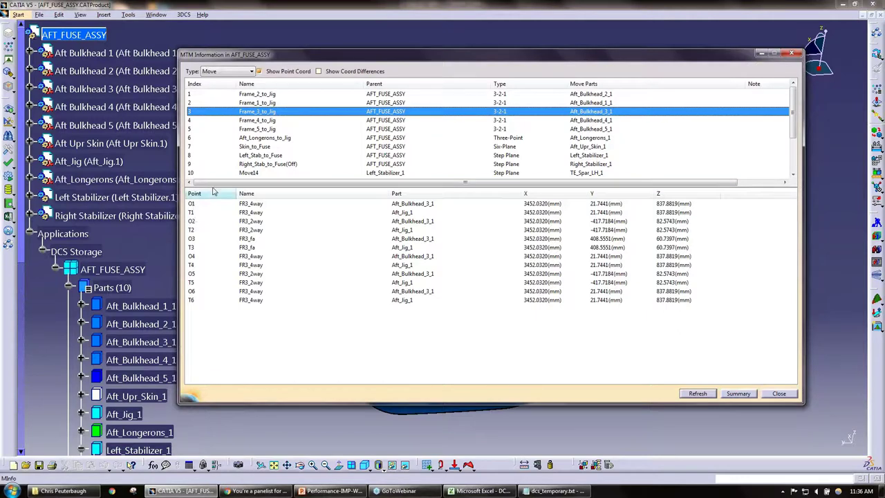
View point coordinates for Left_Stab_to_Fuse, Move14, Move15, Move18 and Move13.
left_click(273, 156)
left_click(275, 172)
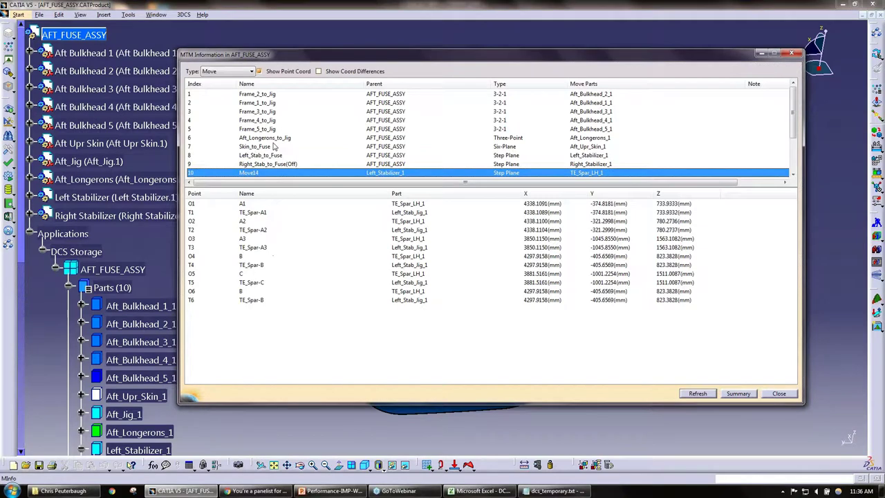
scroll(276, 147, "down", 1)
left_click(263, 164)
left_click(257, 155)
left_click(257, 146)
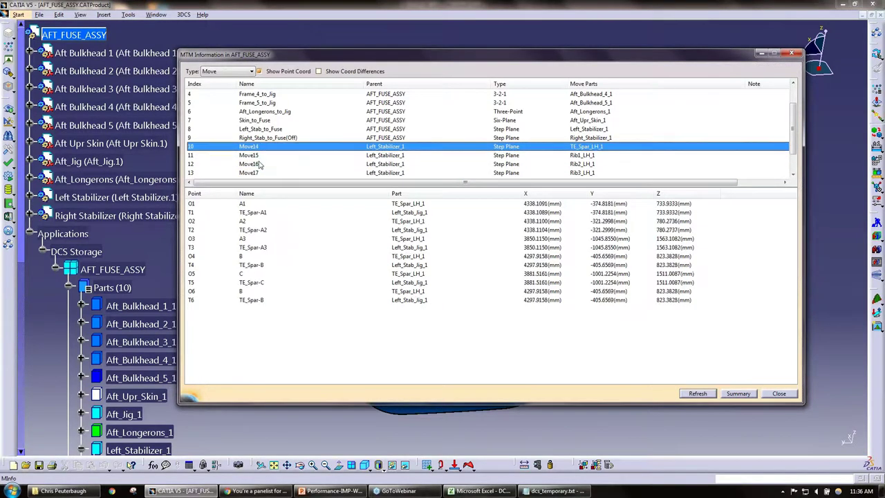
scroll(258, 148, "down", 1)
left_click(263, 156)
left_click(261, 172)
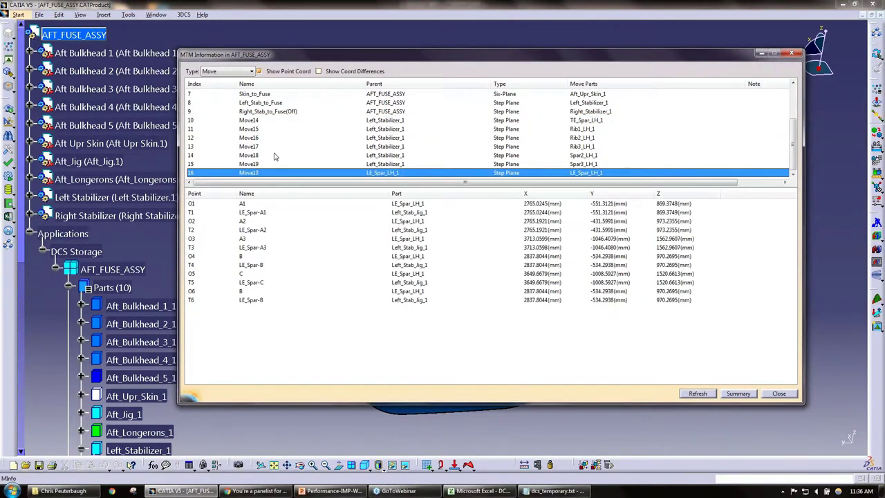
scroll(276, 156, "up", 2)
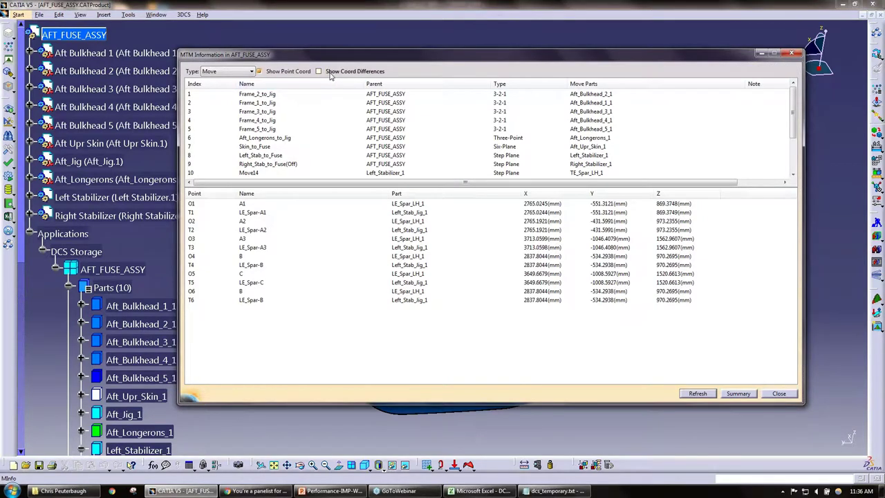
Show only coordinate differences and inspect Frame_2_to_Jig and Frame_1_to_Jig, revealing 1.5240 mm X offsets.
left_click(329, 73)
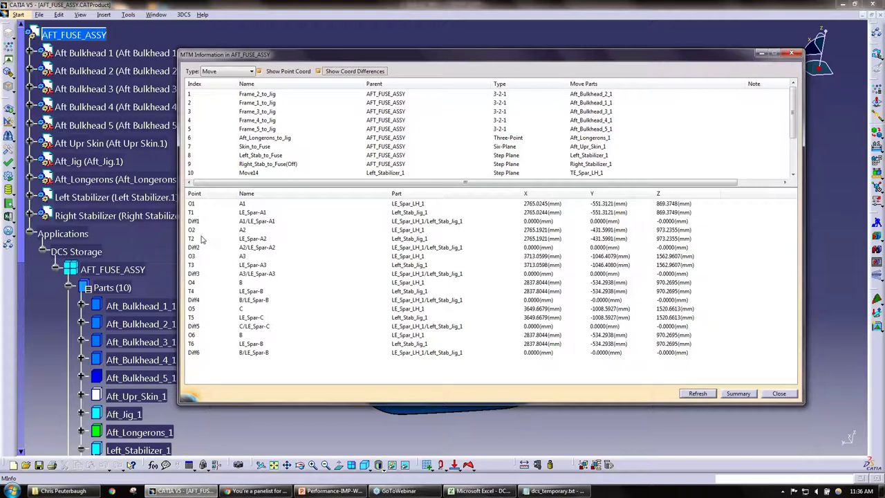
left_click(289, 73)
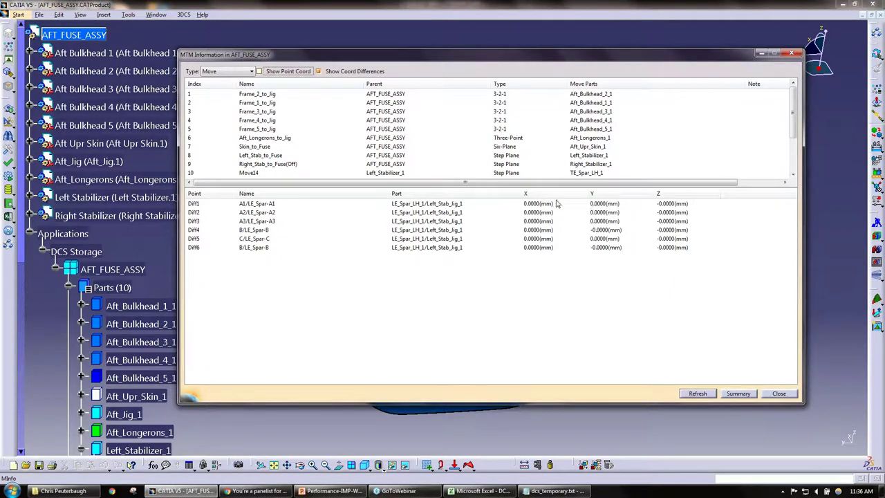
left_click(486, 95)
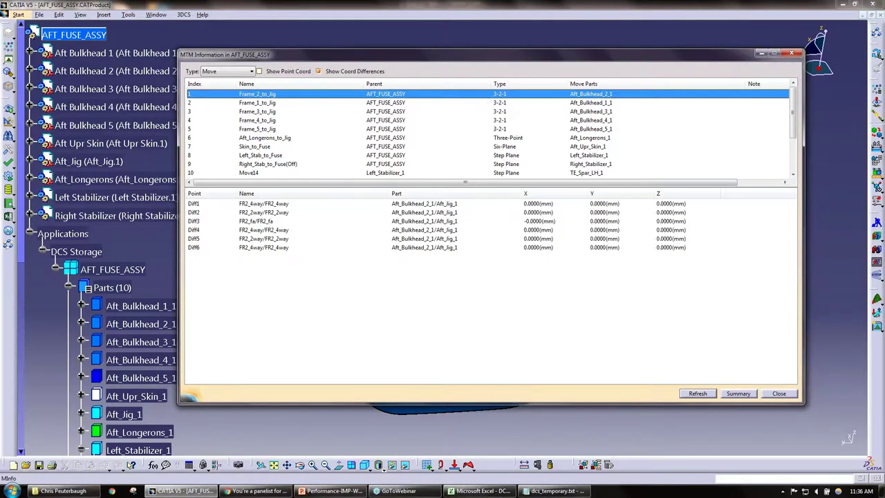
left_click(485, 103)
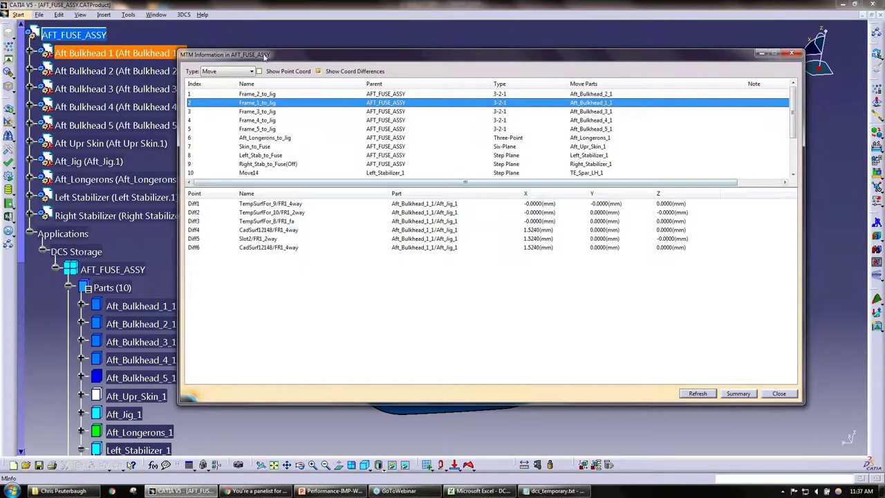
Inspect Frame_1_to_Jig's difference rows, including Diff6 and the Diff4 1.5240 mm offset.
left_click(266, 238)
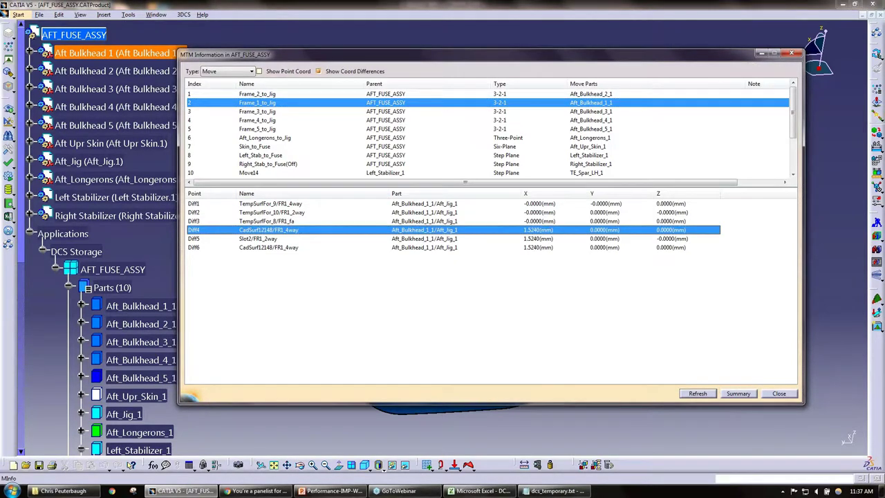
left_click(277, 248)
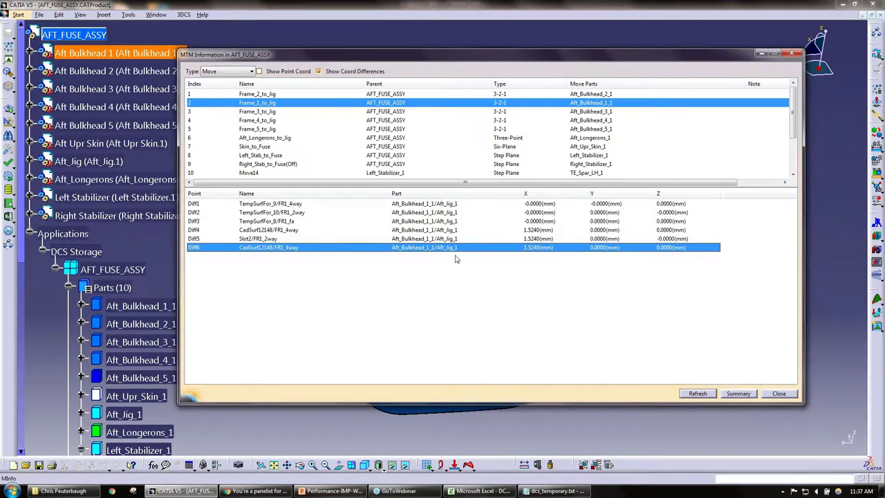
left_click(540, 230)
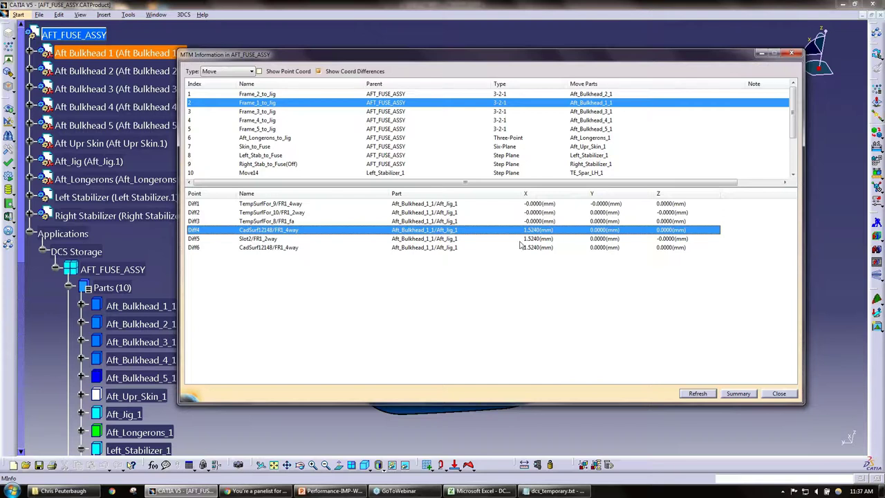
View coordinate differences for Frame_3, Frame_4, Frame_5_to_Jig, Aft_Longerons_to_Jig and Skin_to_Fuse.
left_click(511, 113)
left_click(512, 121)
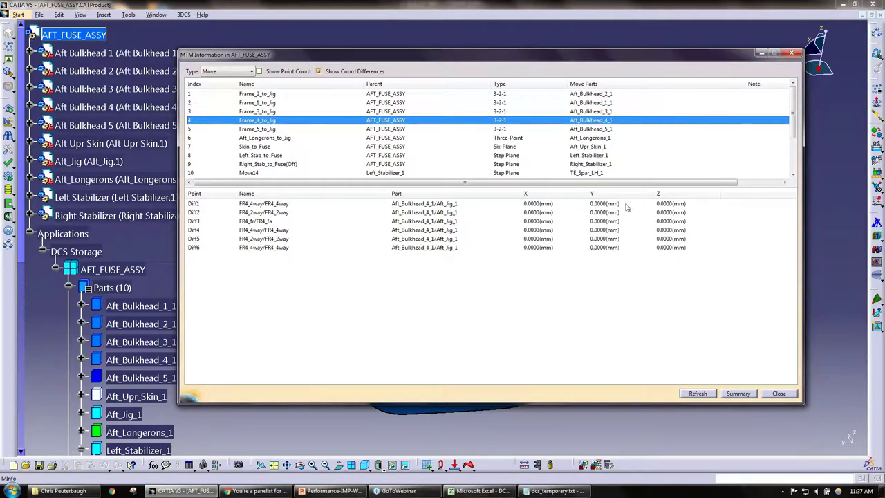
left_click(504, 129)
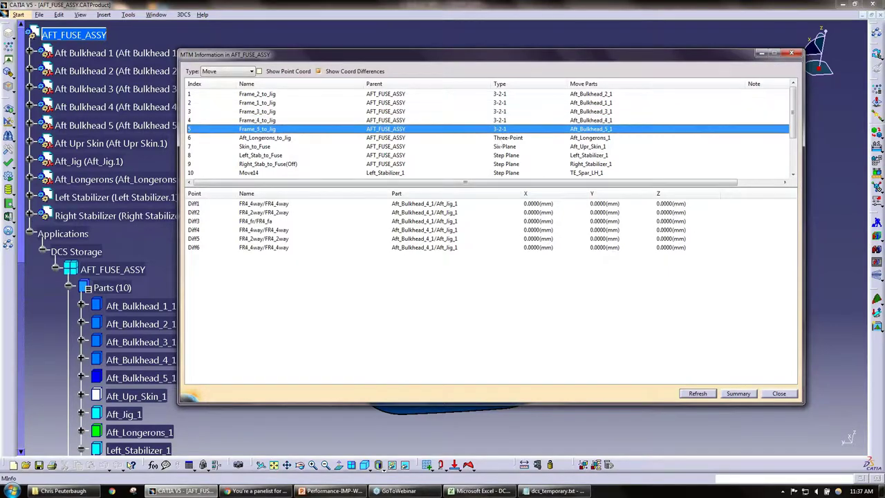
left_click(511, 139)
left_click(514, 147)
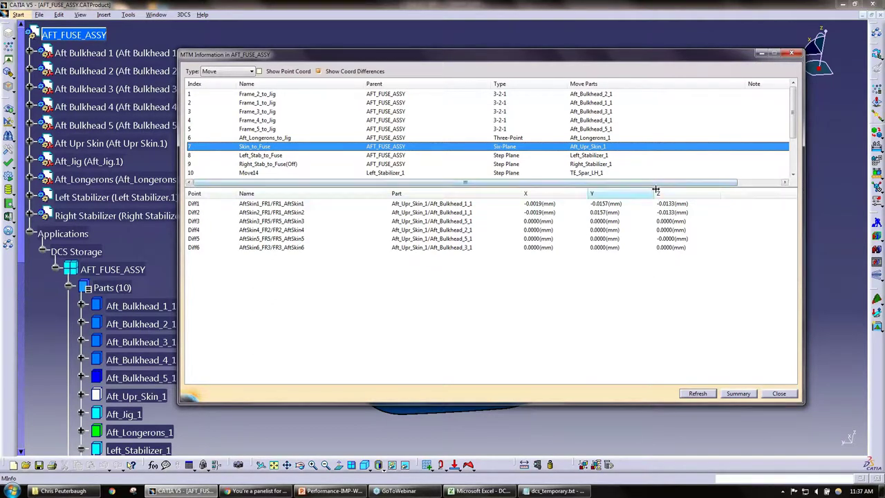
Browse the Tolerance and Measure tables, then return to Move with Show Coord Differences on, showing Diff1–Diff6 at 0.0000 mm.
left_click(250, 71)
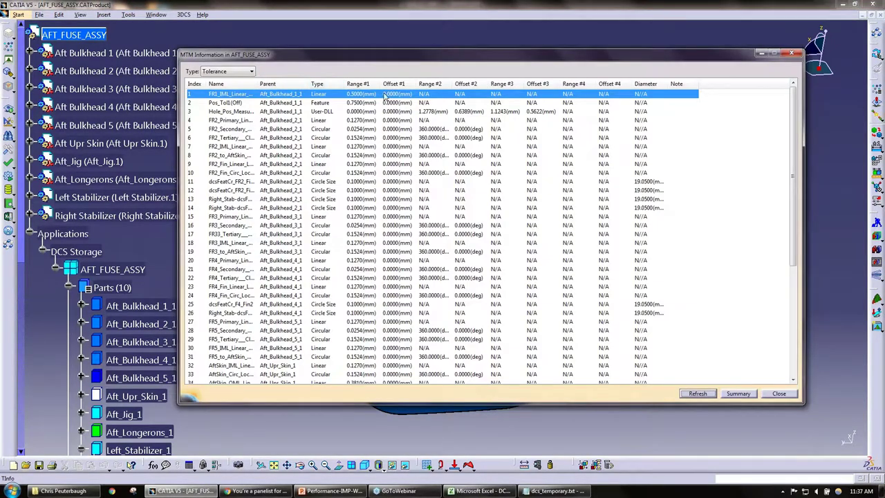
left_click(250, 72)
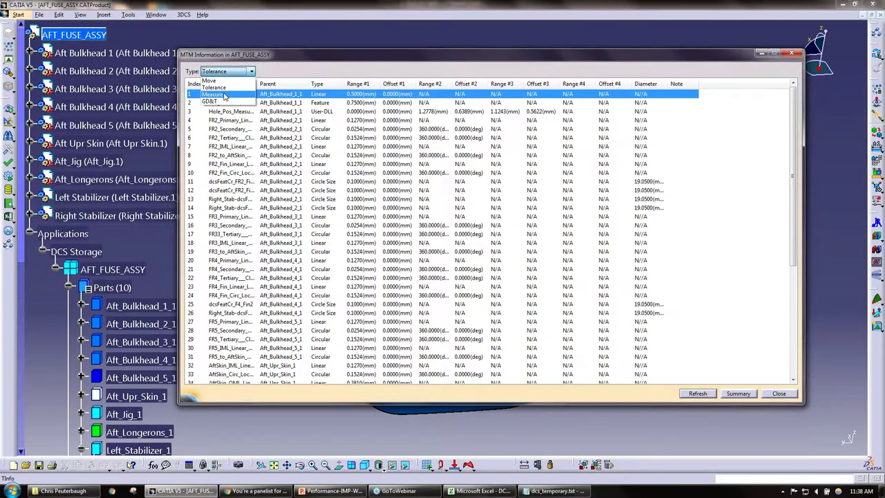
left_click(224, 95)
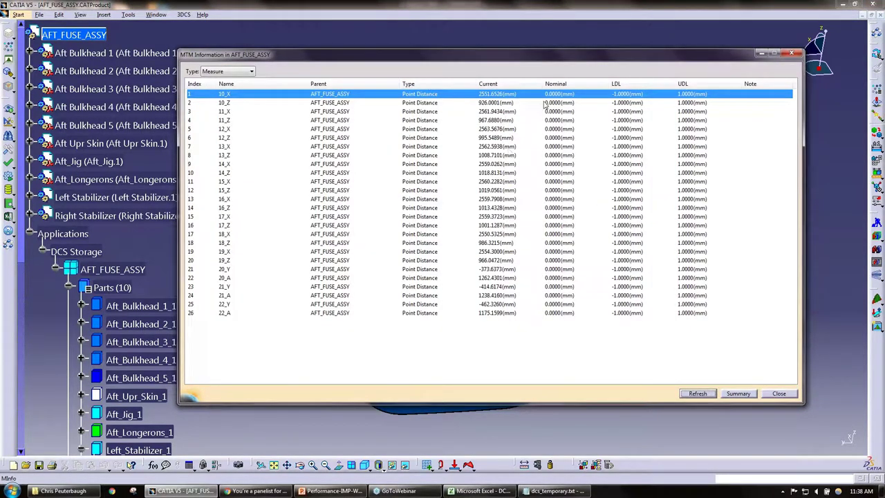
left_click(246, 73)
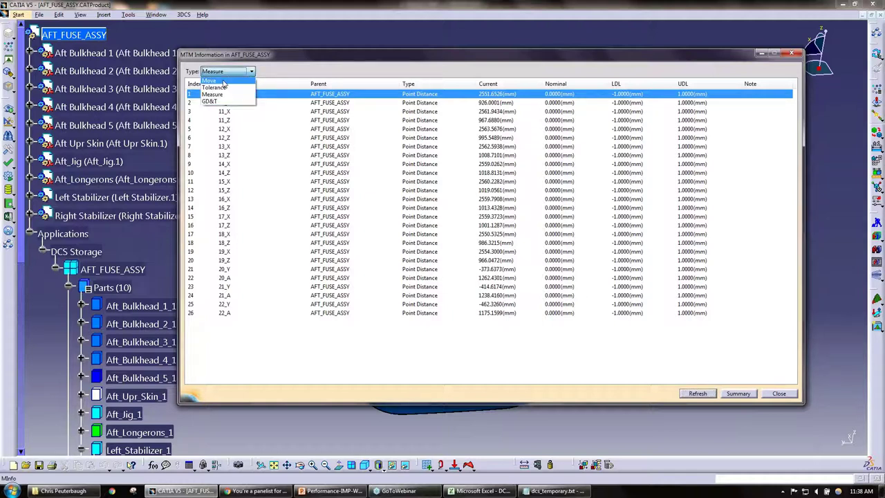
left_click(222, 82)
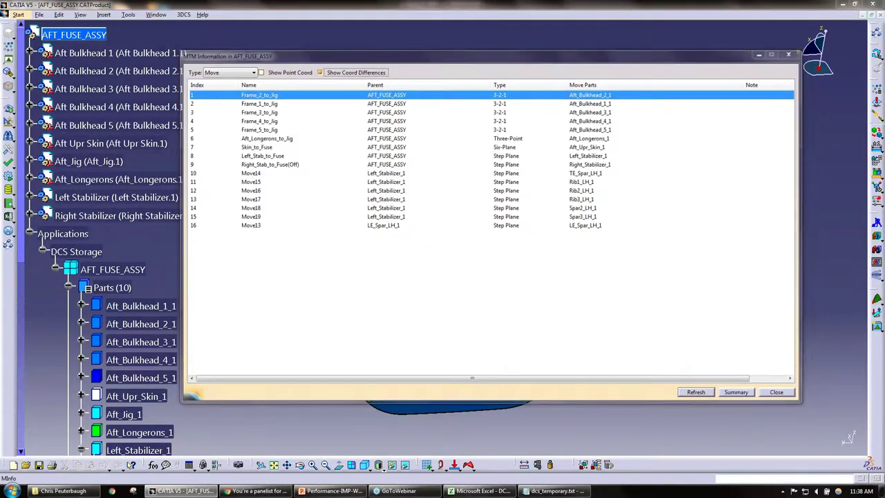
left_click(318, 71)
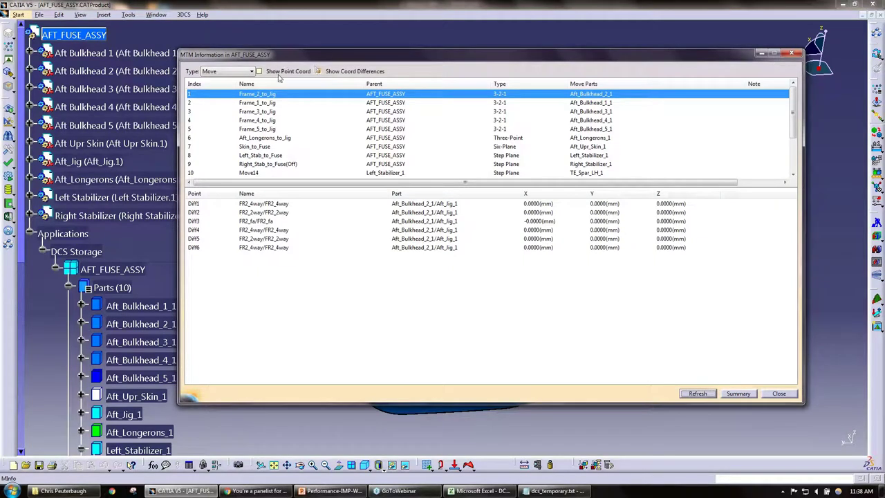
Read Frame_2_to_Jig's Move Summary in an enlarged window, then close it and the MTM Information dialog.
left_click(739, 393)
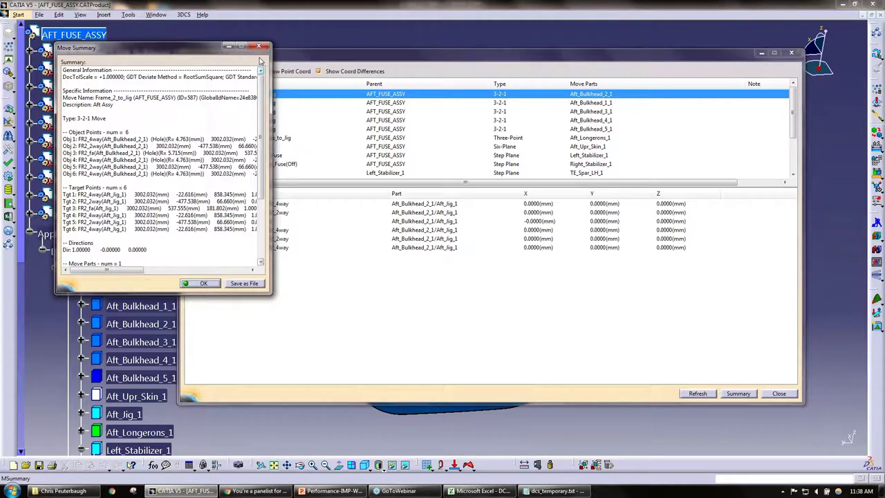
left_click(258, 46)
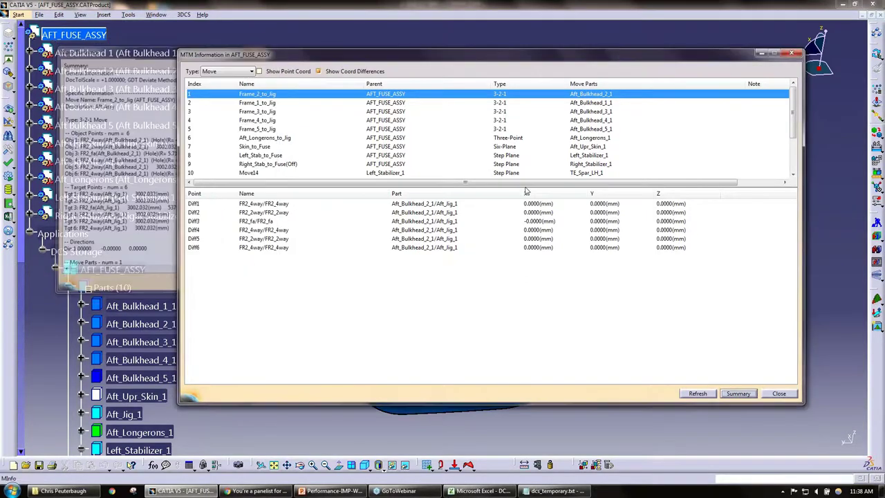
left_click(738, 394)
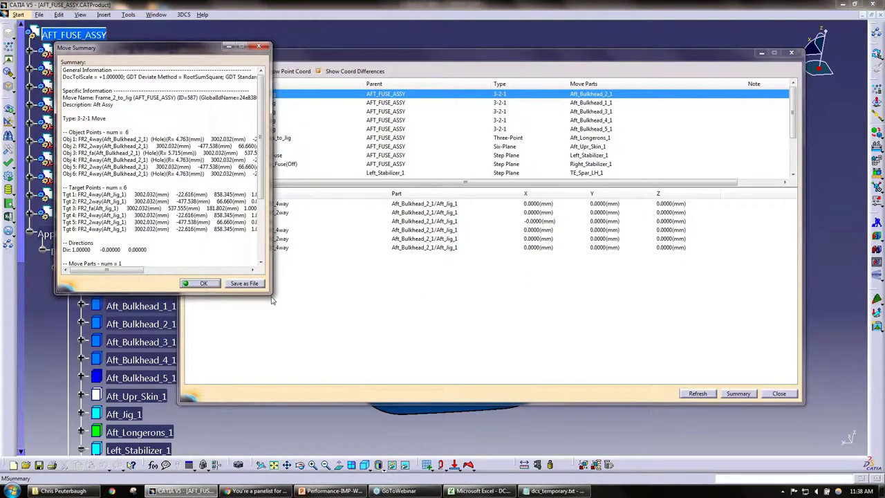
left_click_drag(269, 294, 519, 385)
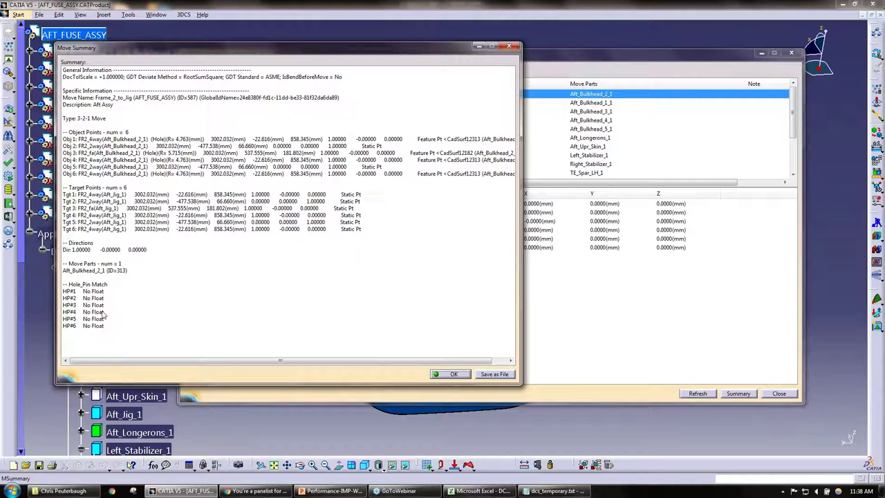
left_click(452, 374)
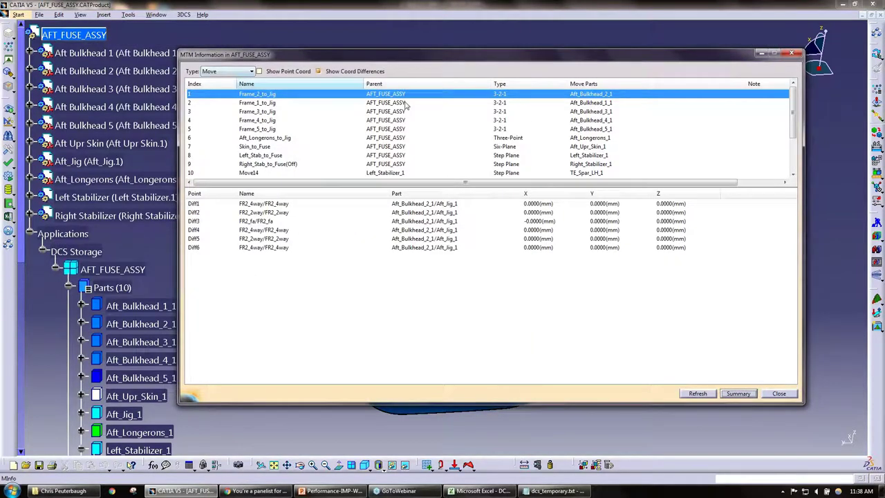
left_click(778, 394)
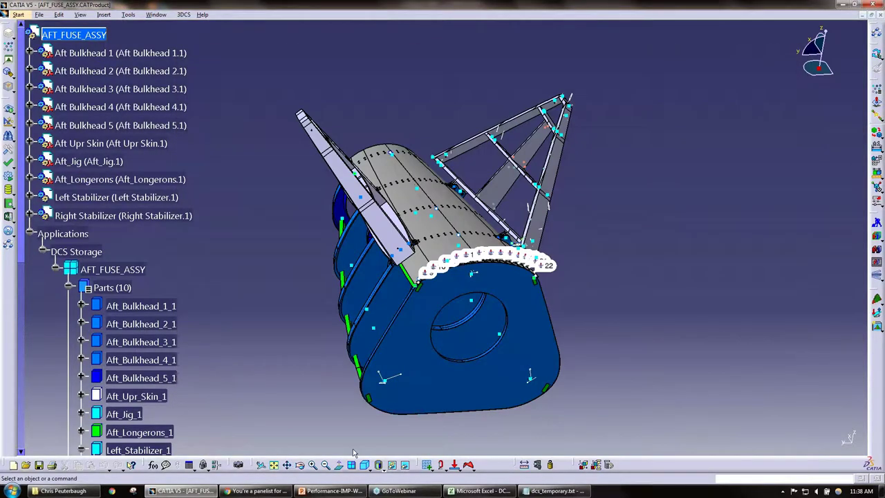